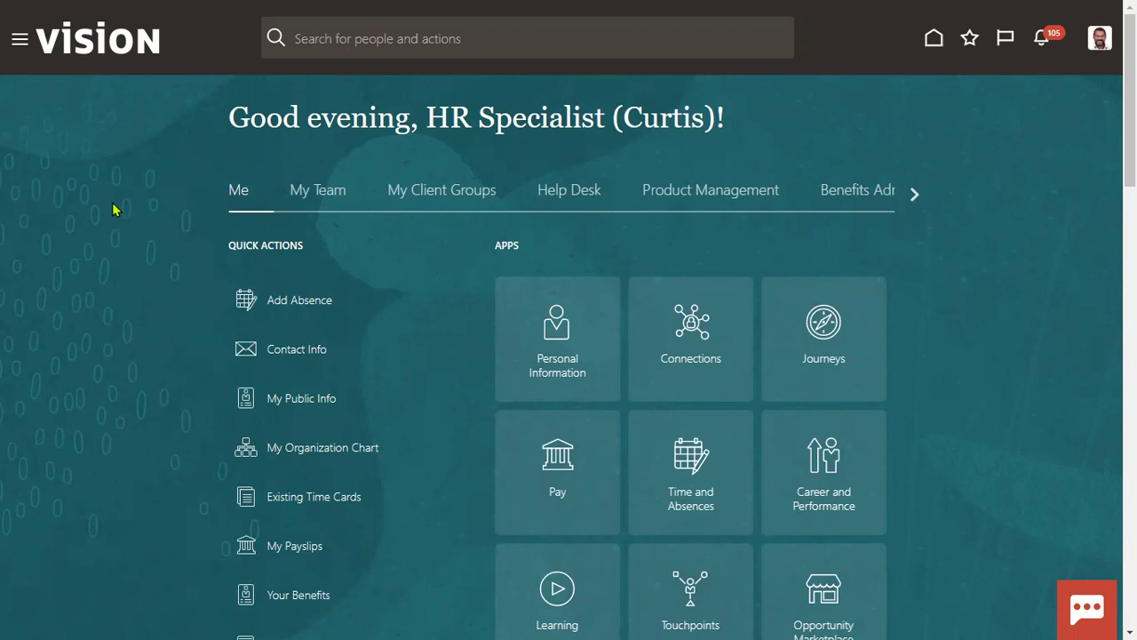
Open the Submit a Flow task in the Payroll work area of My Client Groups
{"action": "left_click", "coordinate": [18, 46]}
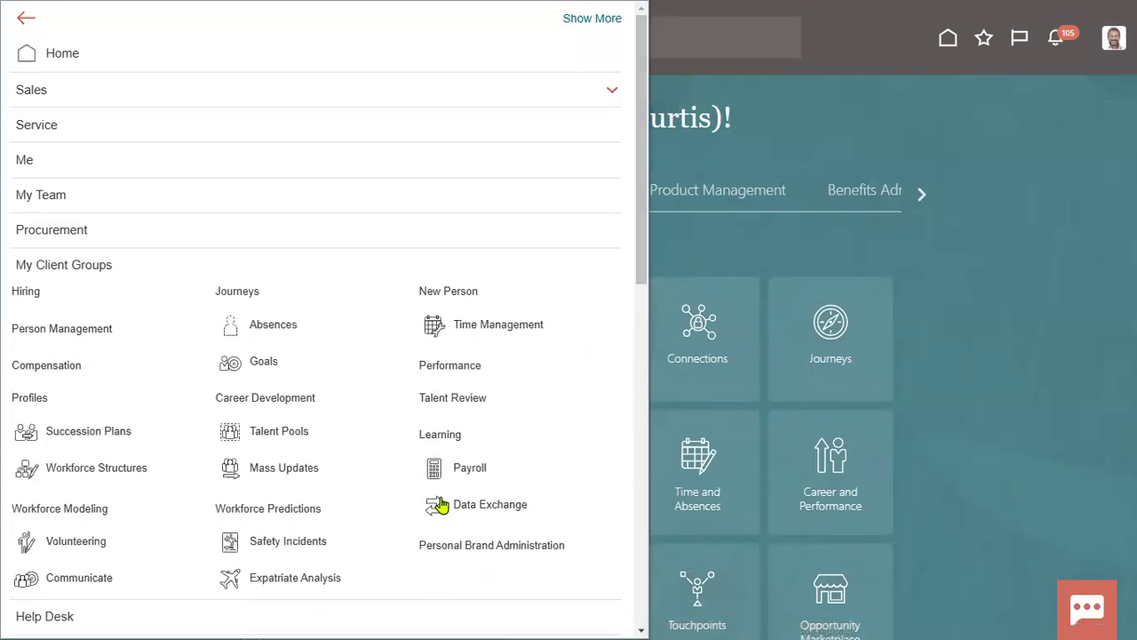
{"action": "left_click", "coordinate": [468, 476]}
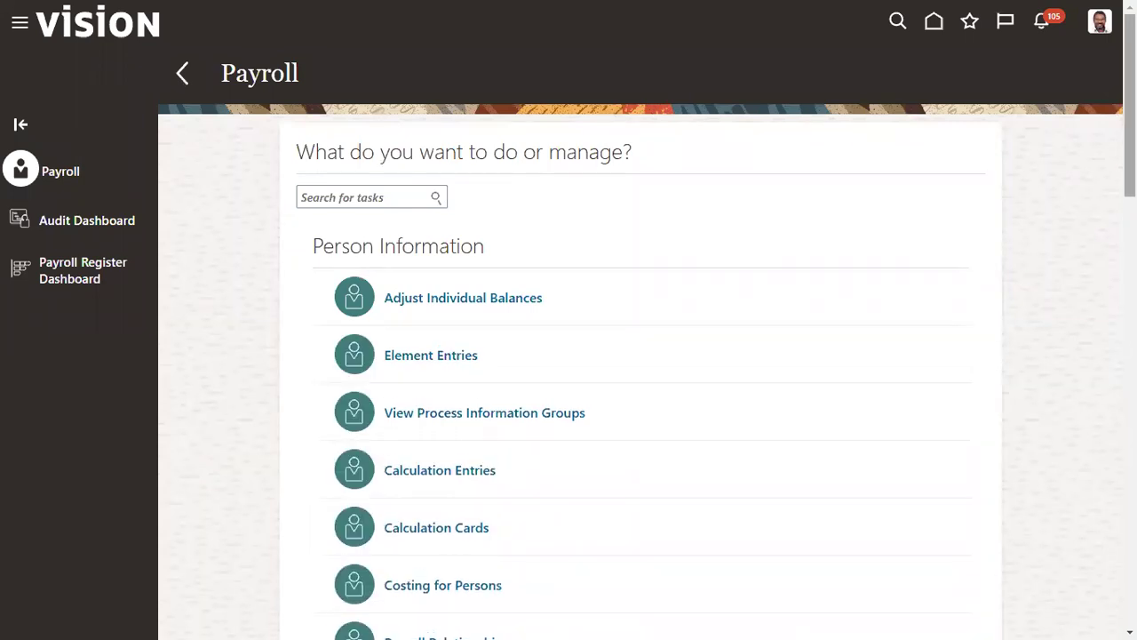
{"action": "scroll", "coordinate": [639, 373], "scroll_direction": "down", "scroll_amount": 2}
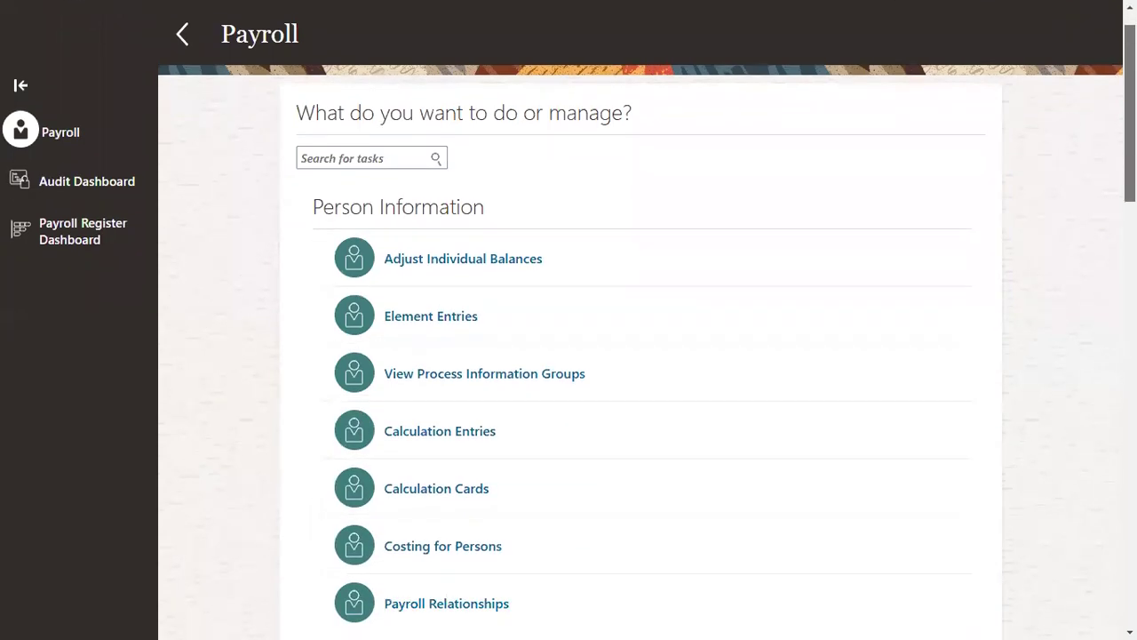
{"action": "scroll", "coordinate": [639, 355], "scroll_direction": "down", "scroll_amount": 4}
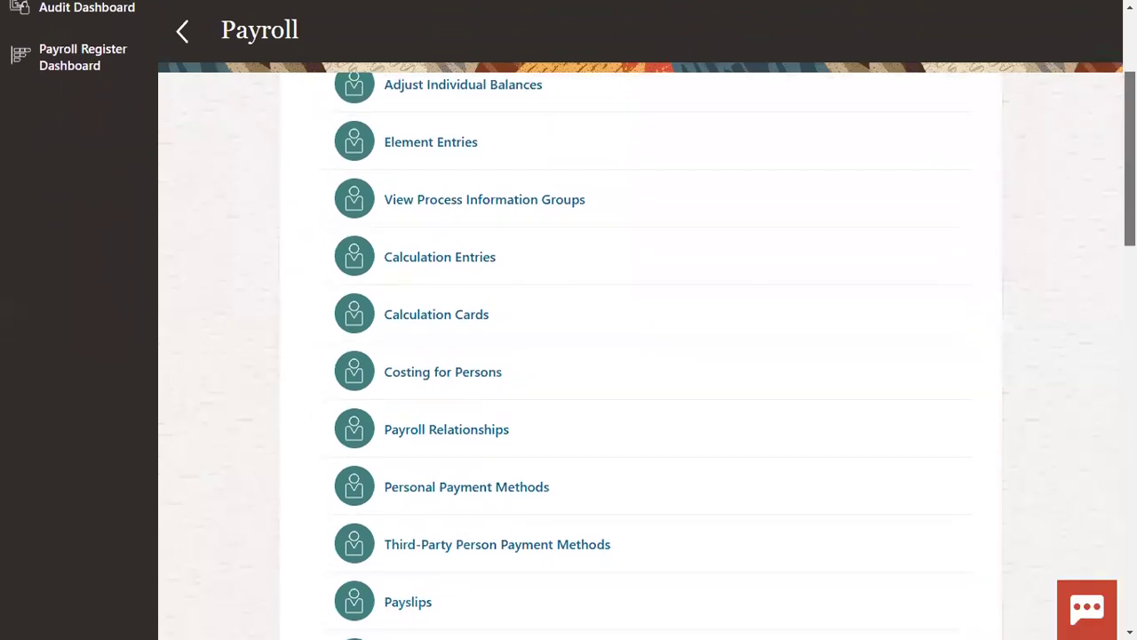
{"action": "scroll", "coordinate": [639, 355], "scroll_direction": "down", "scroll_amount": 1}
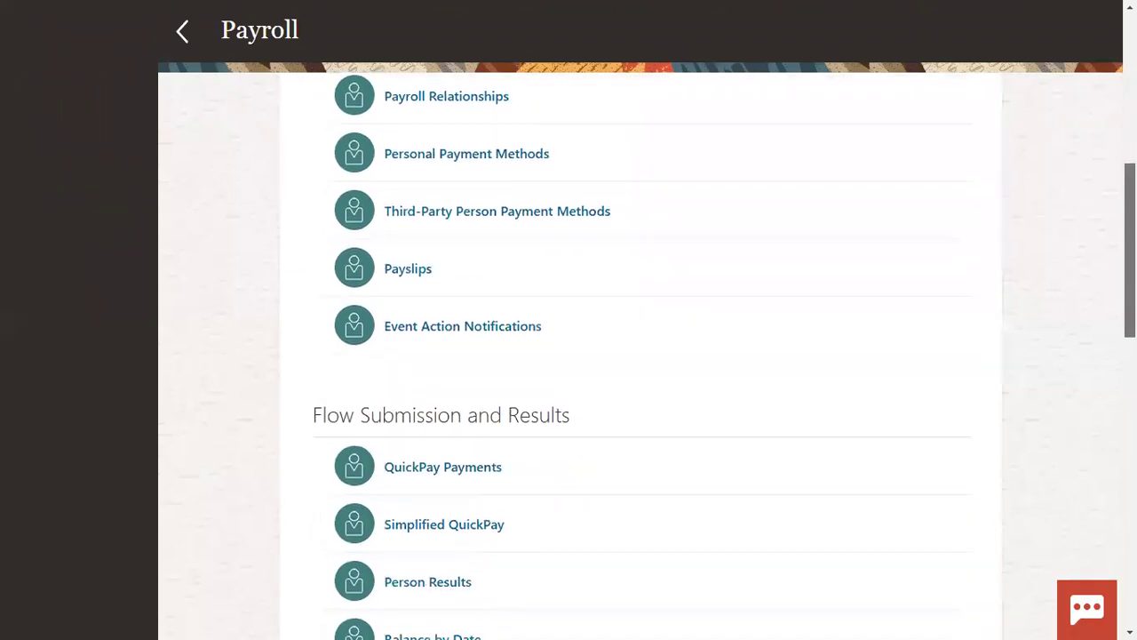
{"action": "scroll", "coordinate": [640, 355], "scroll_direction": "down", "scroll_amount": 1}
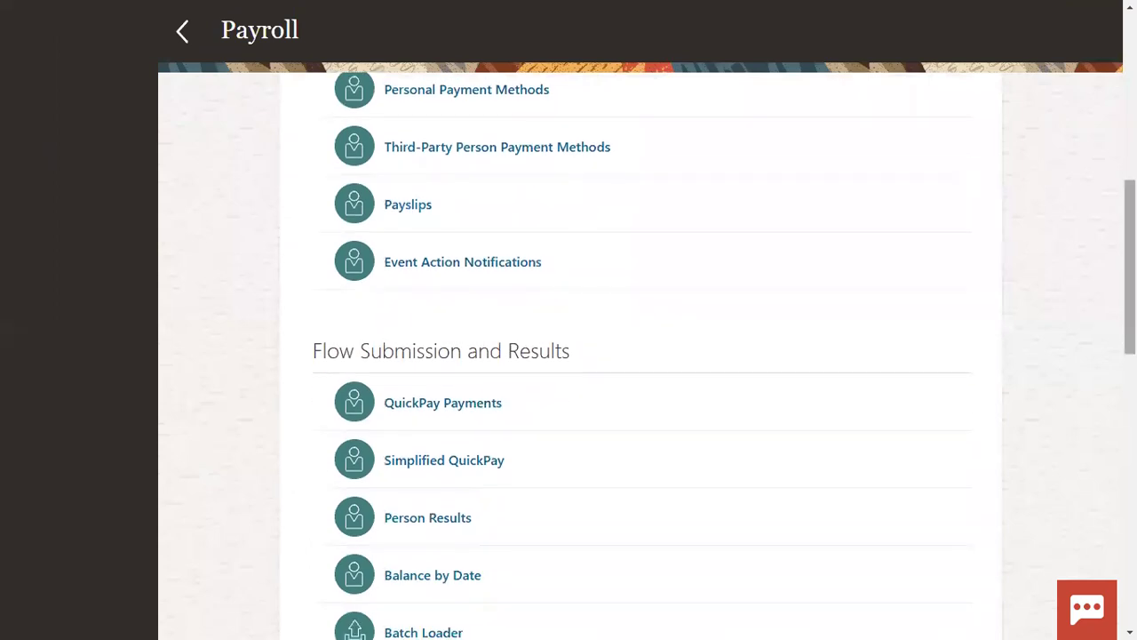
{"action": "scroll", "coordinate": [640, 355], "scroll_direction": "down", "scroll_amount": 4}
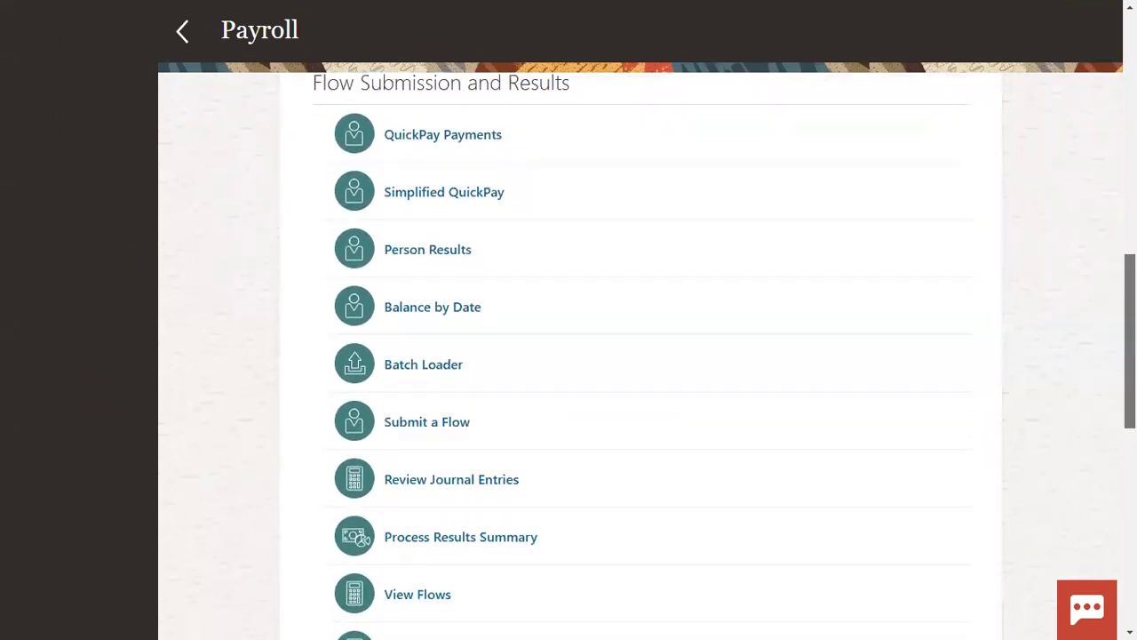
{"action": "scroll", "coordinate": [640, 355], "scroll_direction": "down", "scroll_amount": 1}
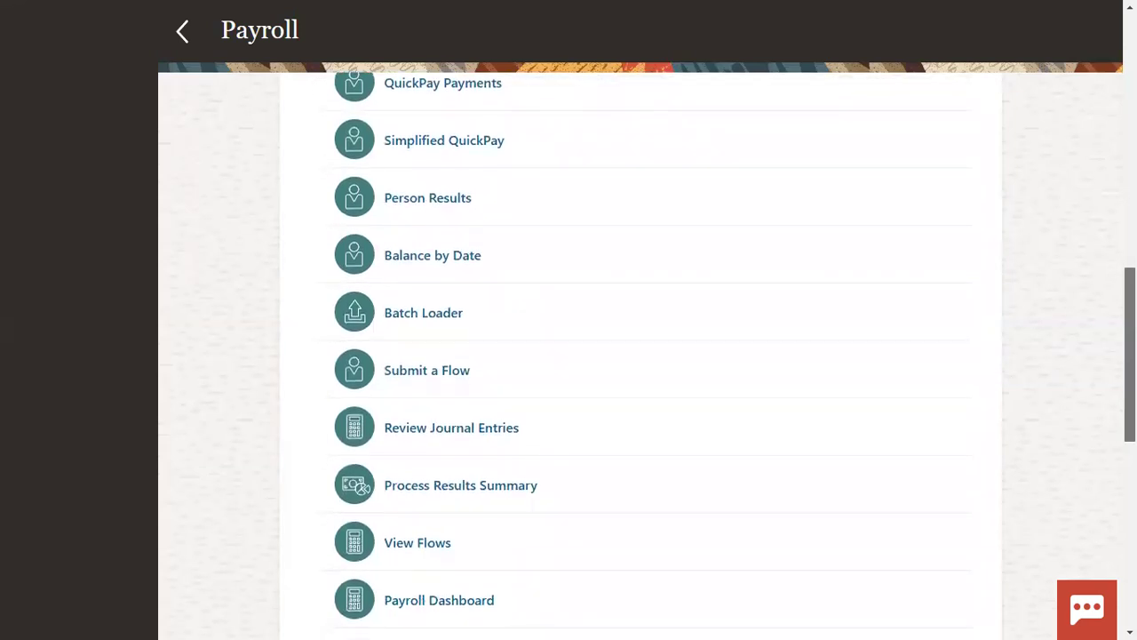
{"action": "left_click", "coordinate": [462, 374]}
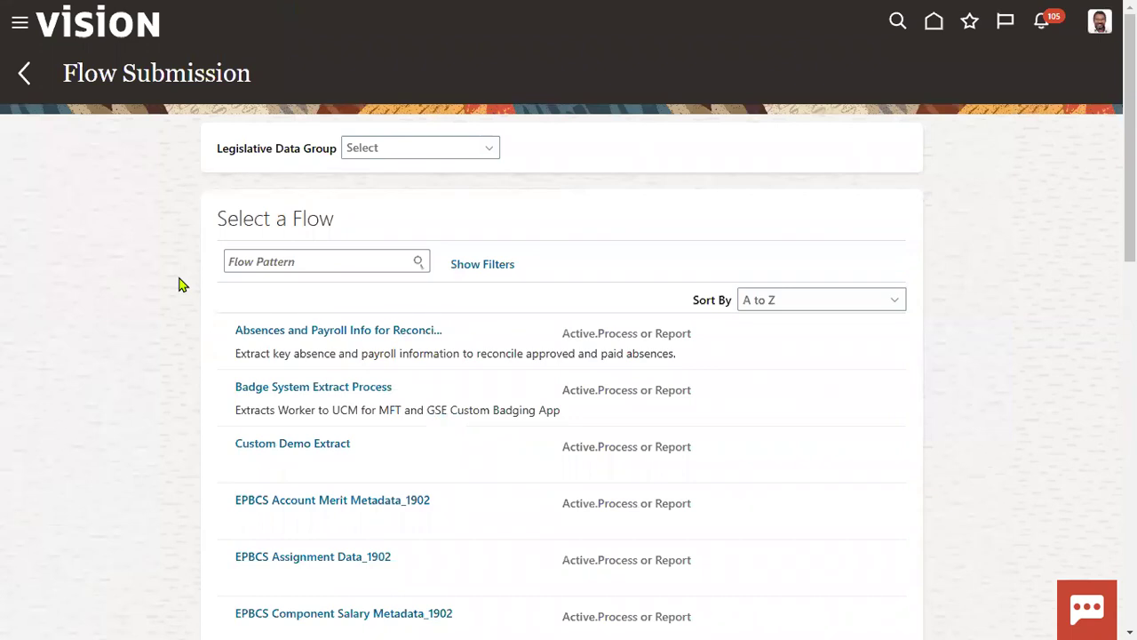
Set the flow submission's legislative data group to US Legislative Data Group
{"action": "left_click", "coordinate": [427, 148]}
{"action": "type", "text": "us"}
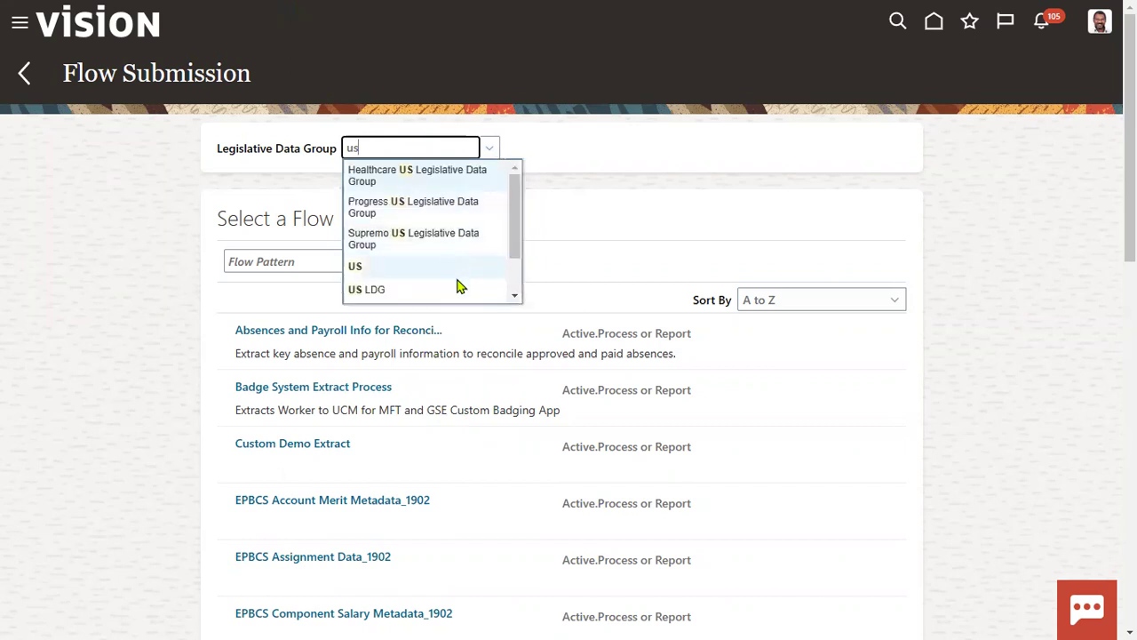
{"action": "left_click", "coordinate": [515, 297]}
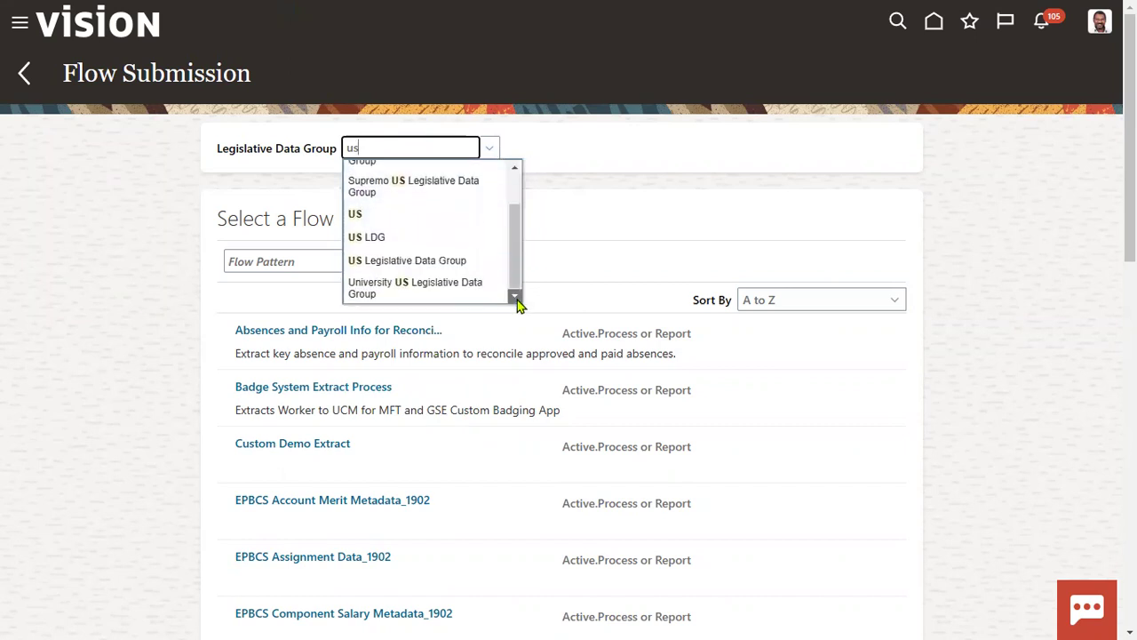
{"action": "left_click", "coordinate": [462, 262]}
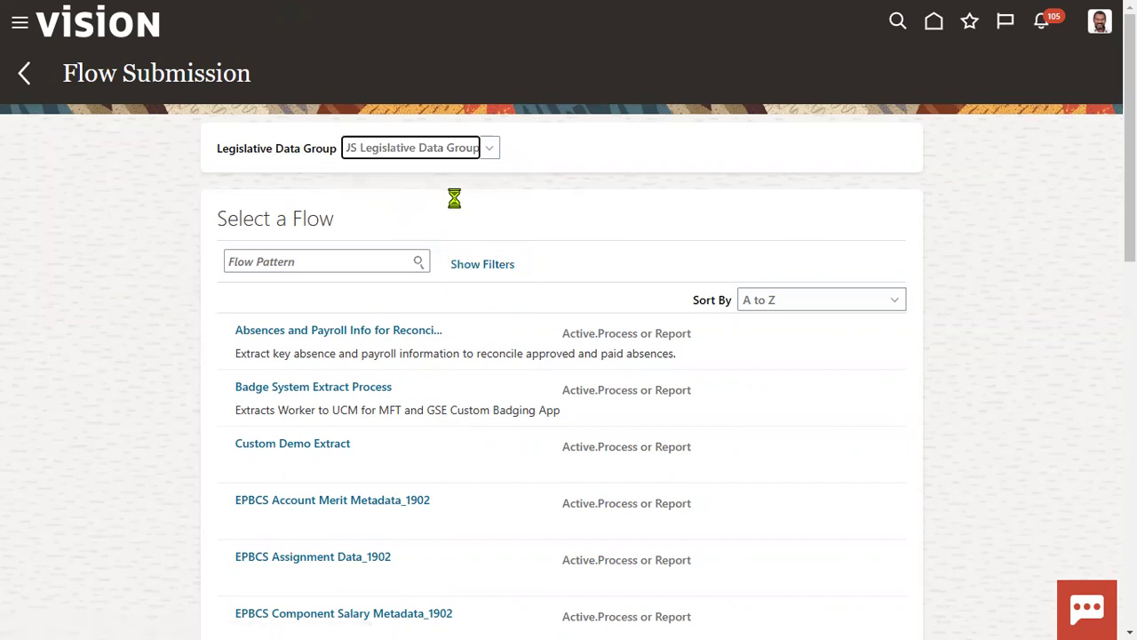
Search the flow patterns for "US Sim" and select the US Simplified Payroll Cycle flow
{"action": "left_click", "coordinate": [362, 252]}
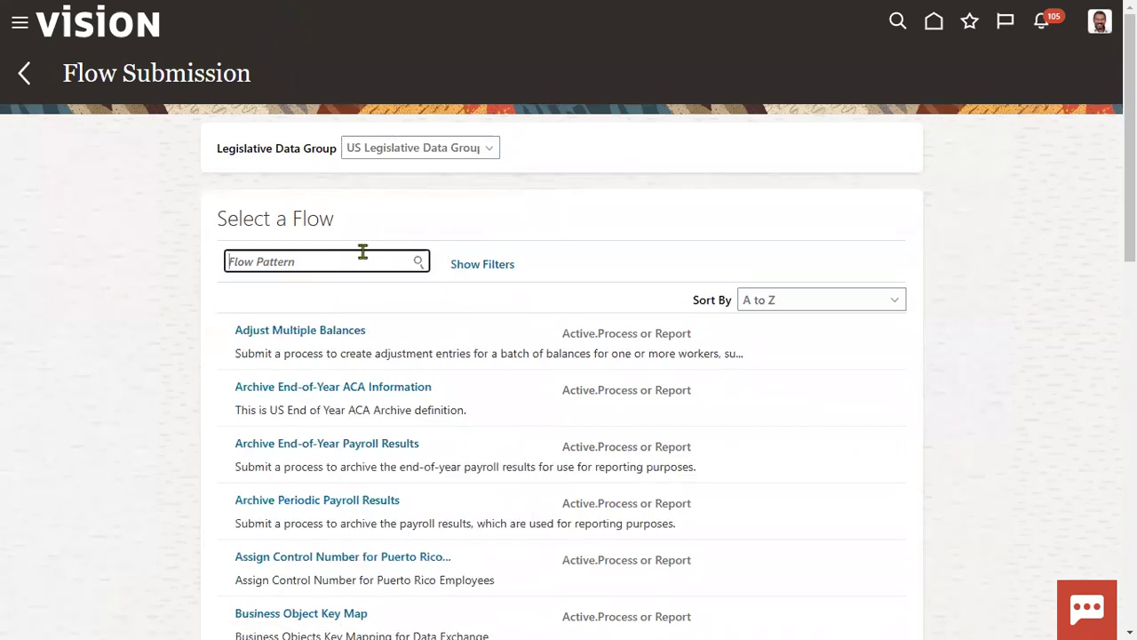
{"action": "type", "text": "US Sim"}
{"action": "left_click", "coordinate": [344, 334]}
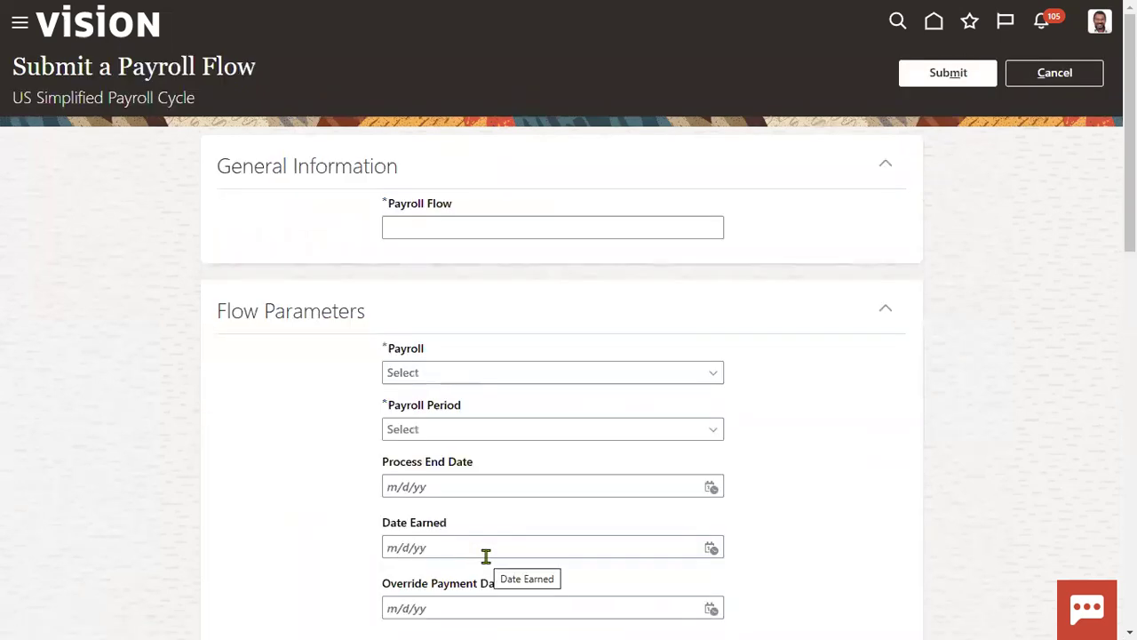
Name the payroll flow "RTL Payroll March -2023"
{"action": "left_click", "coordinate": [566, 224]}
{"action": "type", "text": "RTL P"}
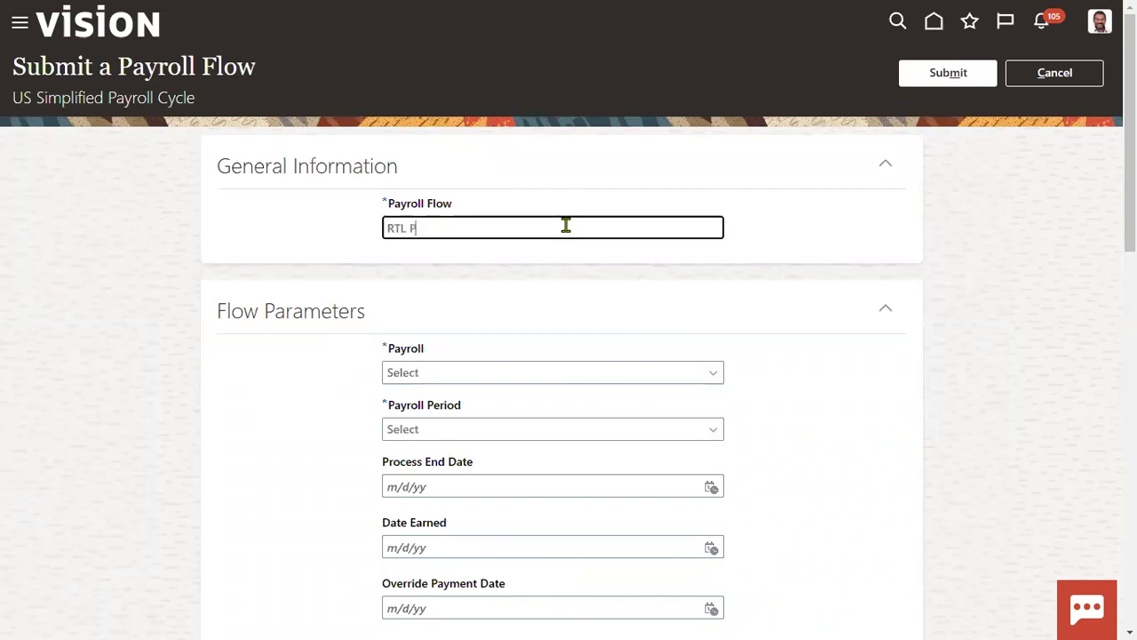
{"action": "type", "text": "ayroll March -2023"}
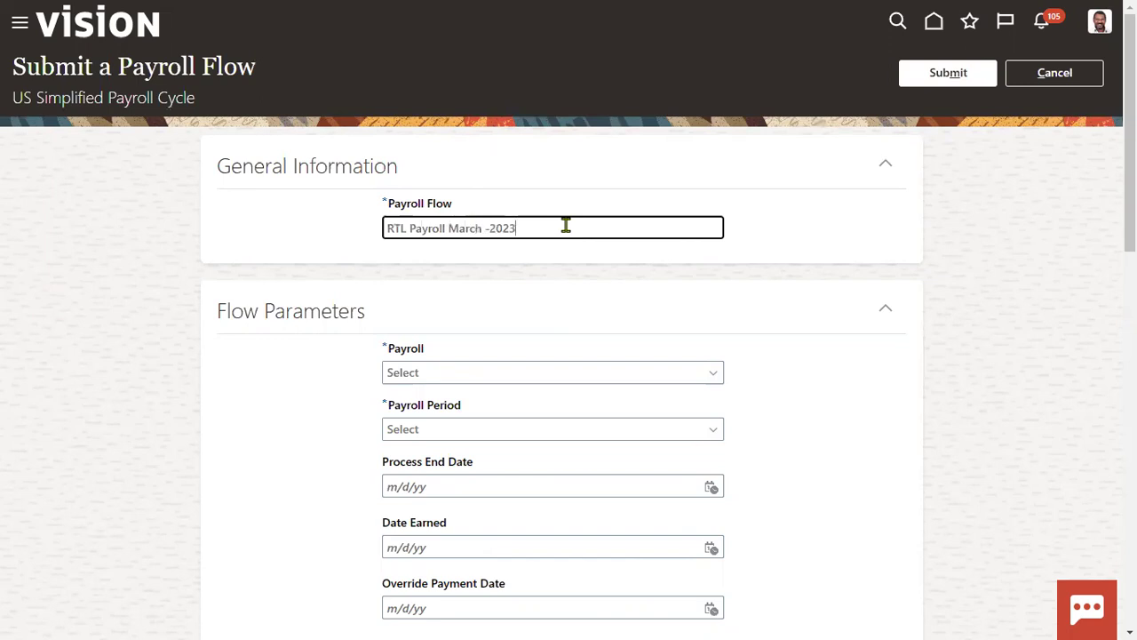
{"action": "left_click", "coordinate": [646, 316]}
Set the payroll to RTL Payroll and the payroll period to 3 2023 Monthly Calendar, 2023-03-01 to 2023-03-31
{"action": "scroll", "coordinate": [645, 316], "scroll_direction": "down", "scroll_amount": 2}
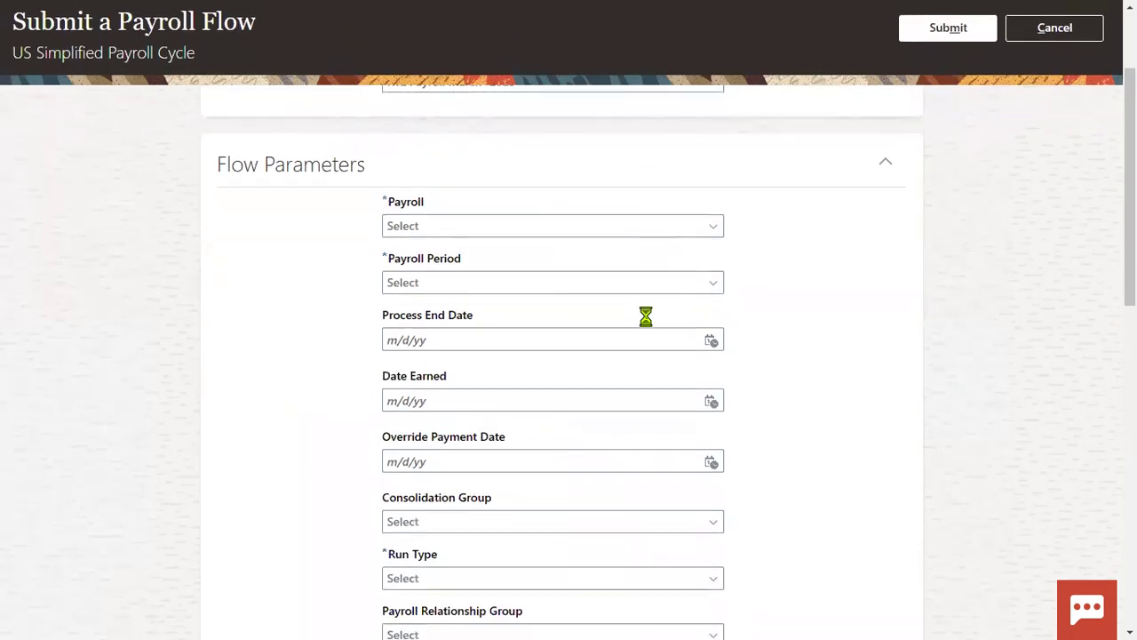
{"action": "left_click", "coordinate": [662, 223]}
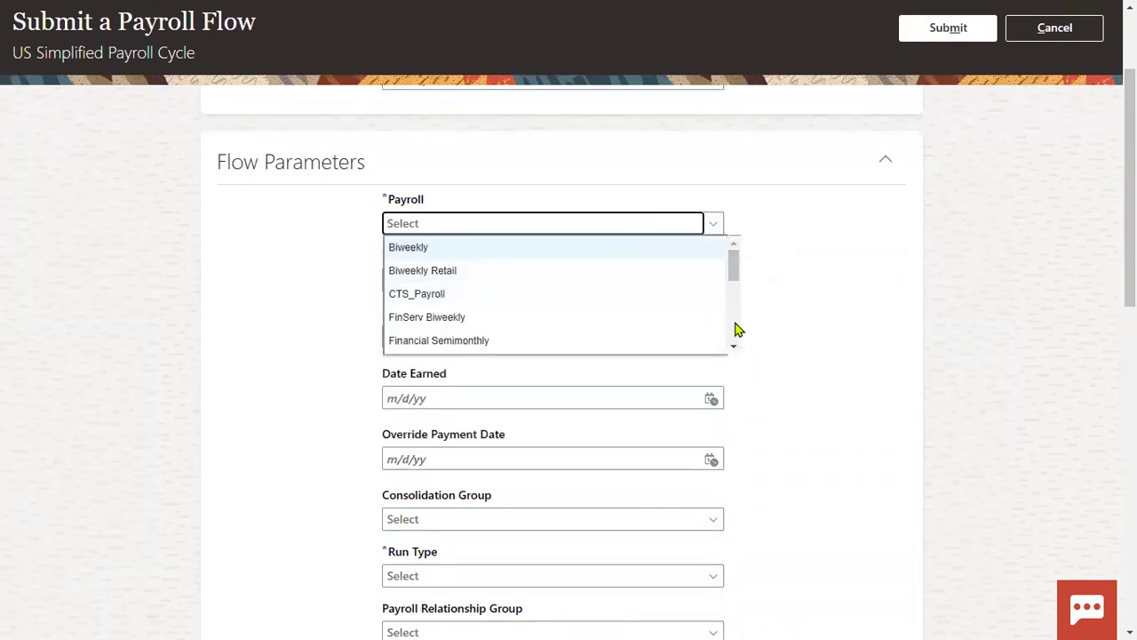
{"action": "scroll", "coordinate": [738, 354], "scroll_direction": "down", "scroll_amount": 4}
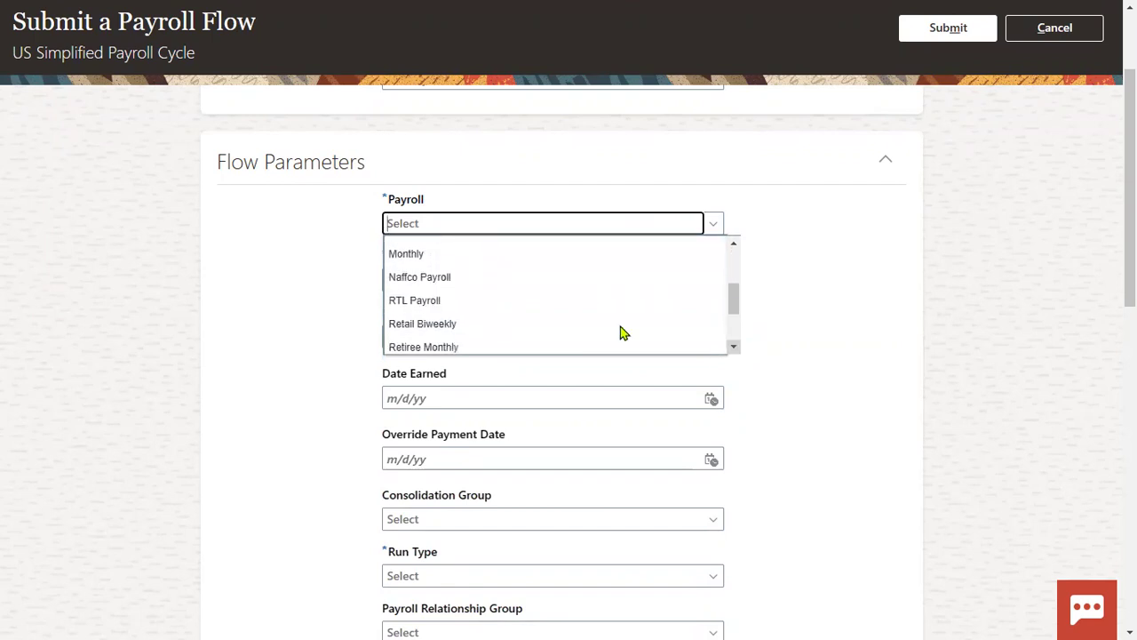
{"action": "left_click", "coordinate": [520, 300]}
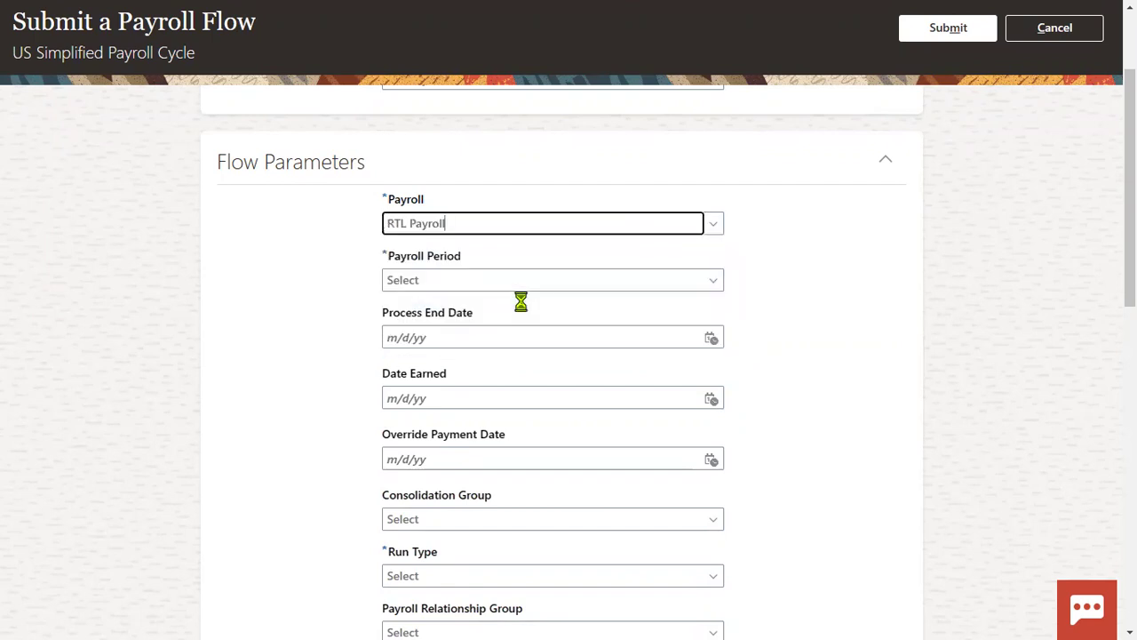
{"action": "left_click", "coordinate": [673, 277]}
{"action": "left_click", "coordinate": [734, 404]}
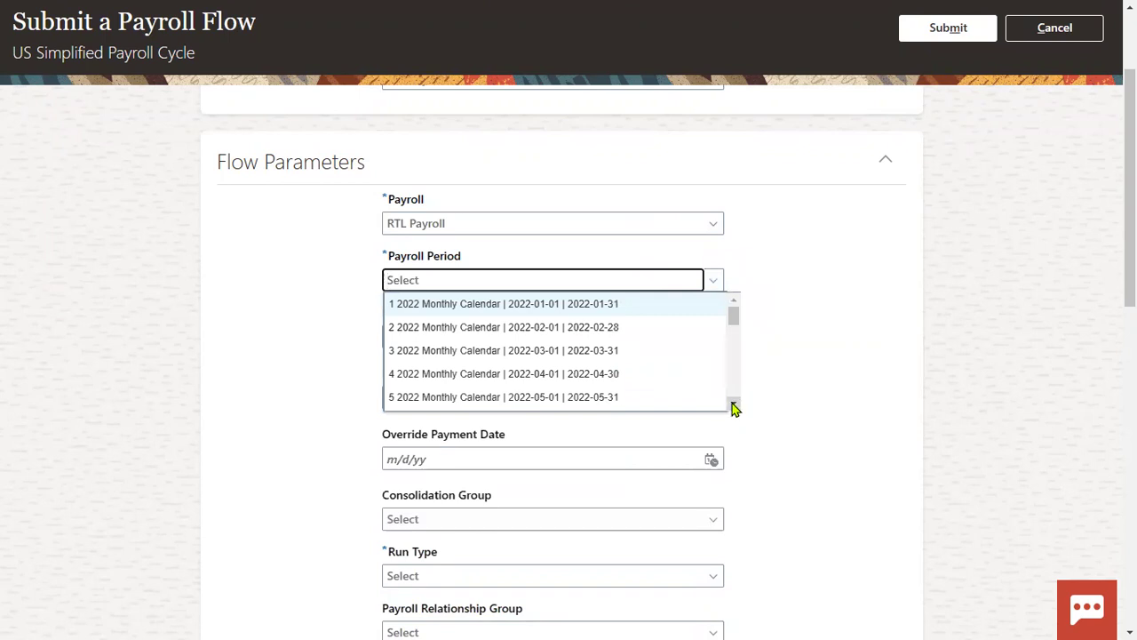
{"action": "left_click_drag", "start_coordinate": [734, 407], "coordinate": [734, 407]}
{"action": "left_click", "coordinate": [734, 407]}
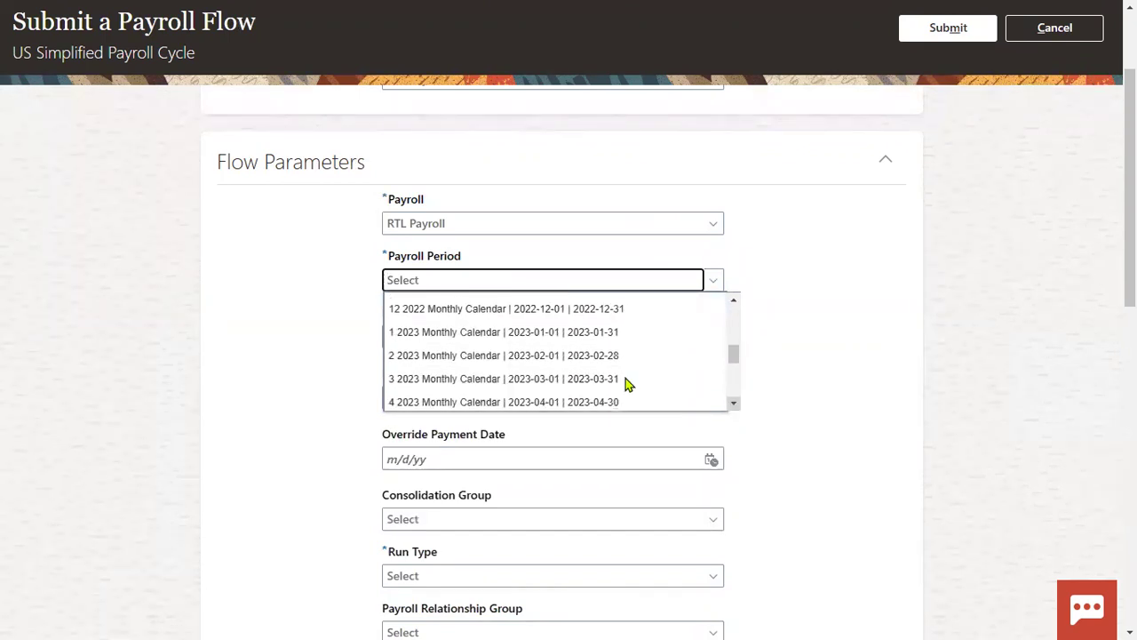
{"action": "left_click", "coordinate": [591, 376]}
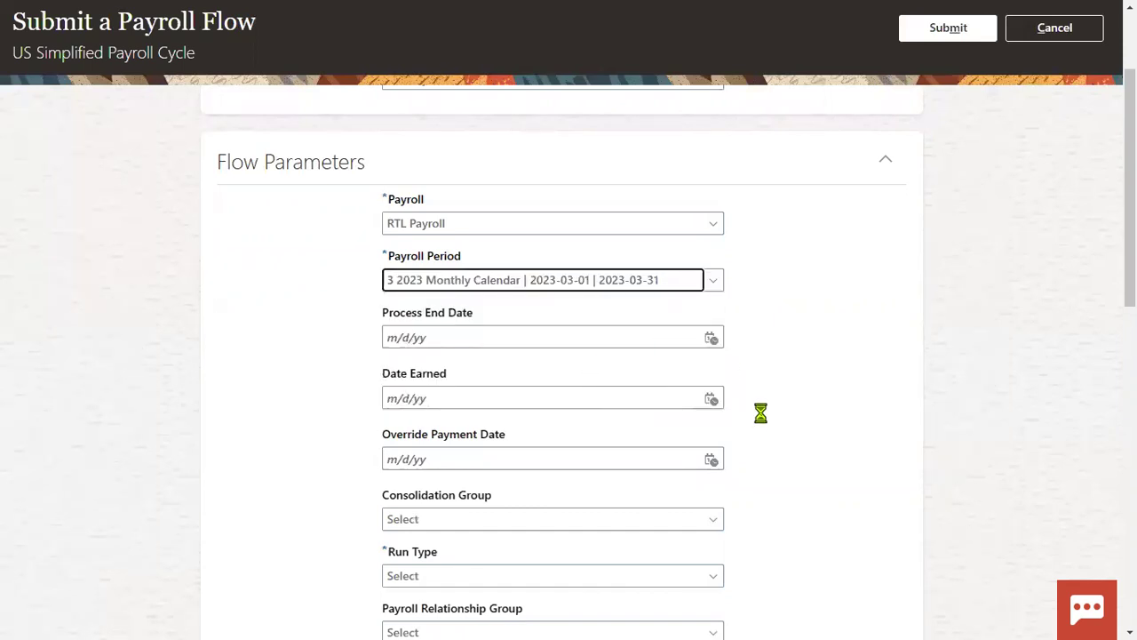
Set the consolidation group to RTL_GROUP and the run type to Regular
{"action": "scroll", "coordinate": [762, 426], "scroll_direction": "down", "scroll_amount": 2}
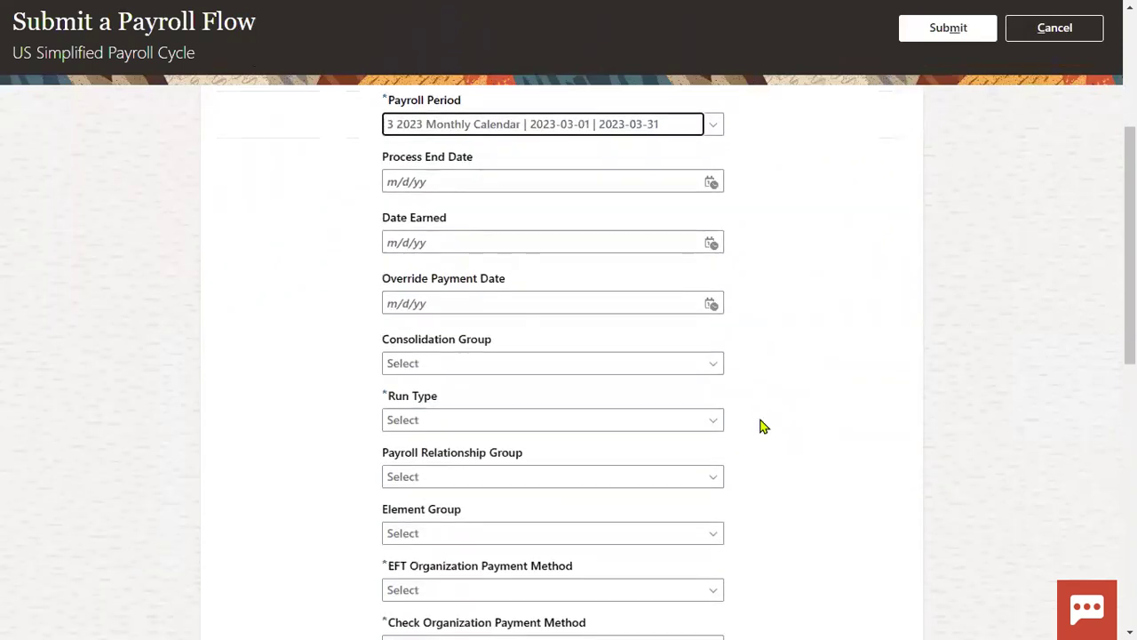
{"action": "left_click", "coordinate": [623, 349]}
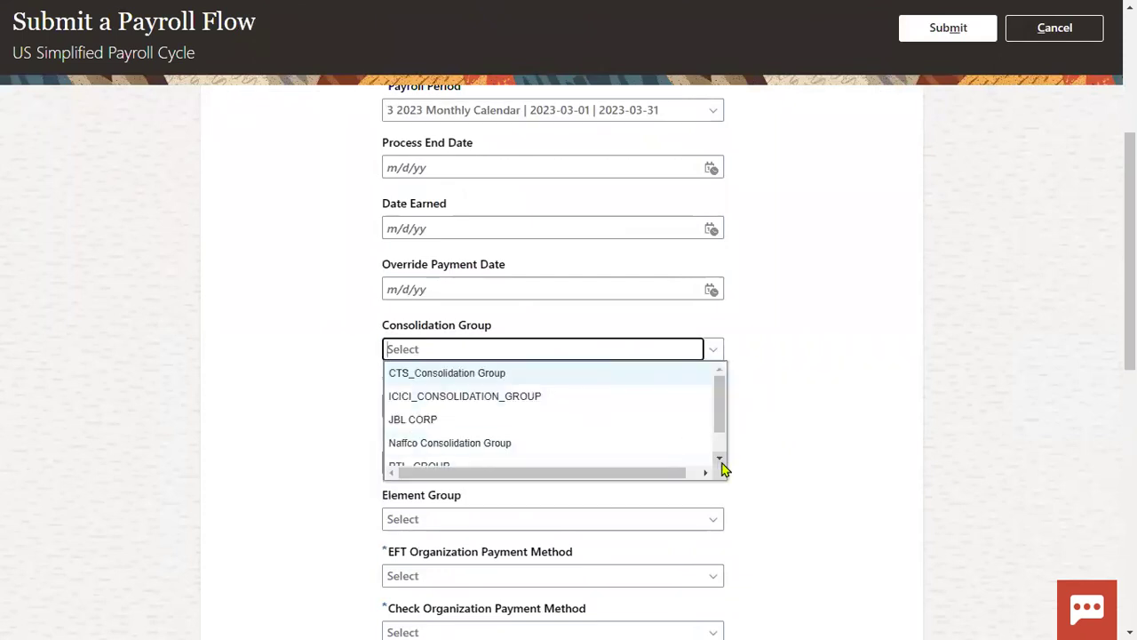
{"action": "scroll", "coordinate": [721, 466], "scroll_direction": "down", "scroll_amount": 1}
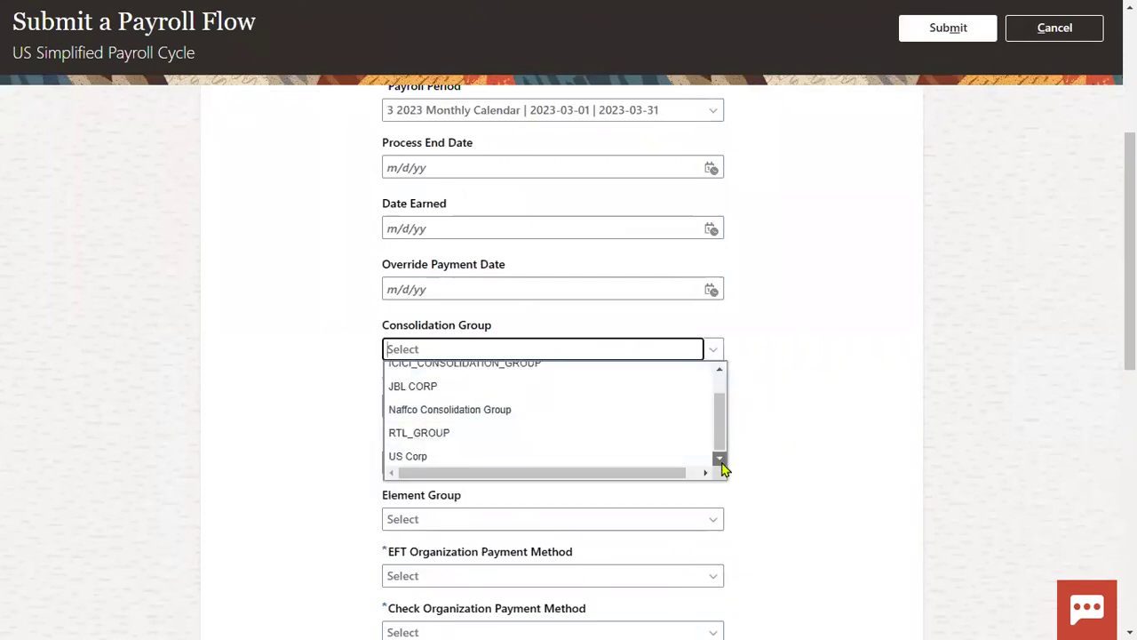
{"action": "left_click", "coordinate": [481, 432]}
{"action": "left_click", "coordinate": [648, 407]}
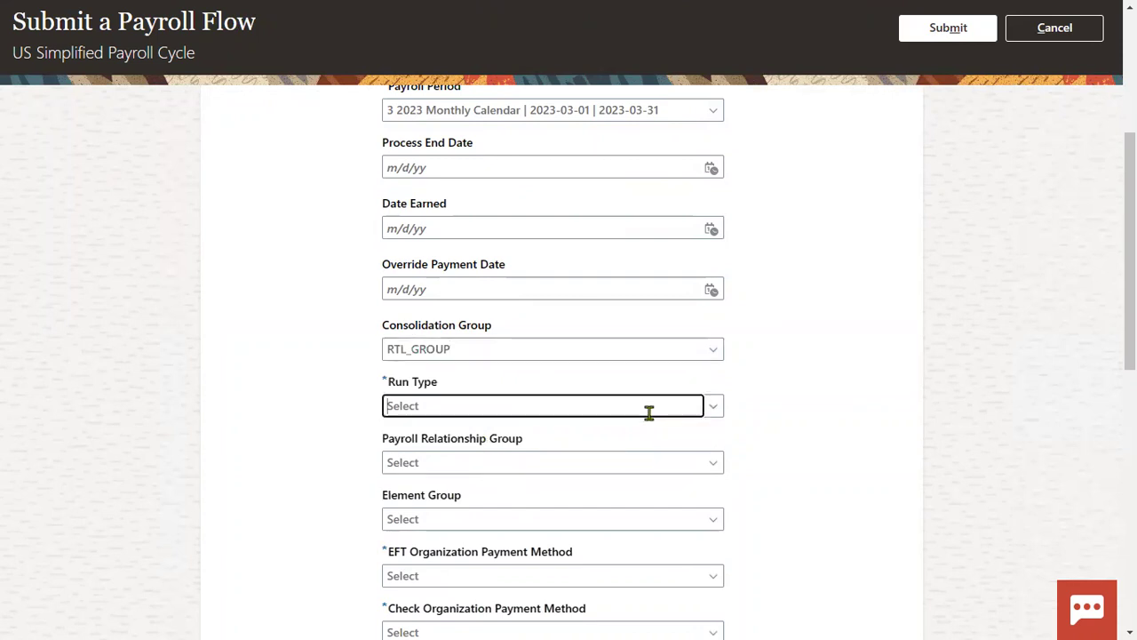
{"action": "left_click", "coordinate": [601, 432]}
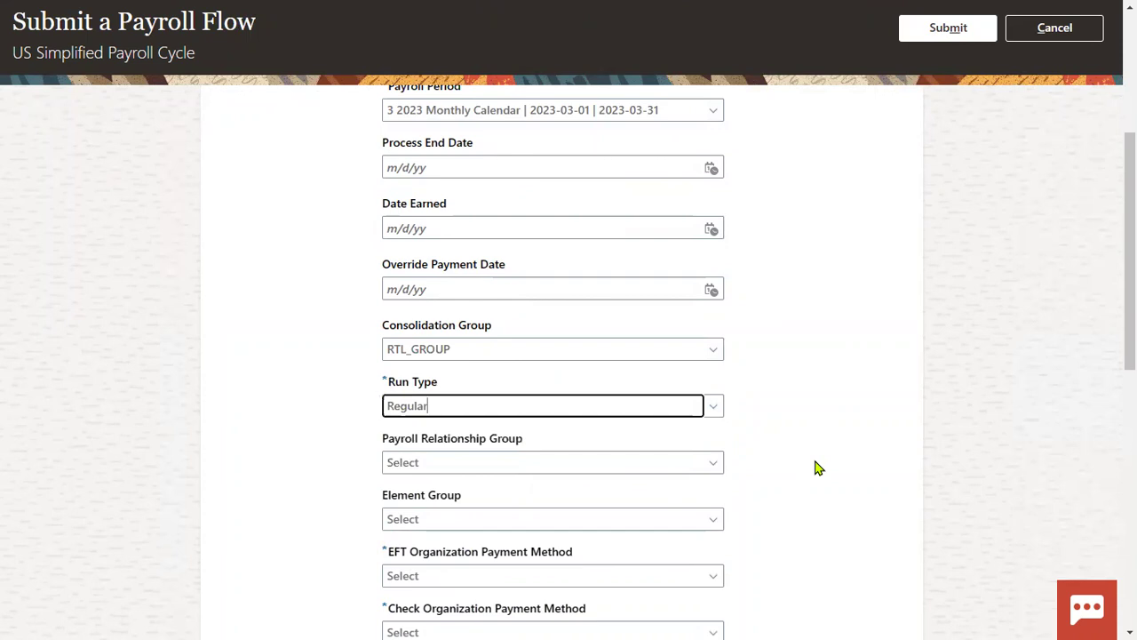
Set both the EFT and the Check organization payment methods to RTL org payment method
{"action": "scroll", "coordinate": [817, 468], "scroll_direction": "down", "scroll_amount": 3}
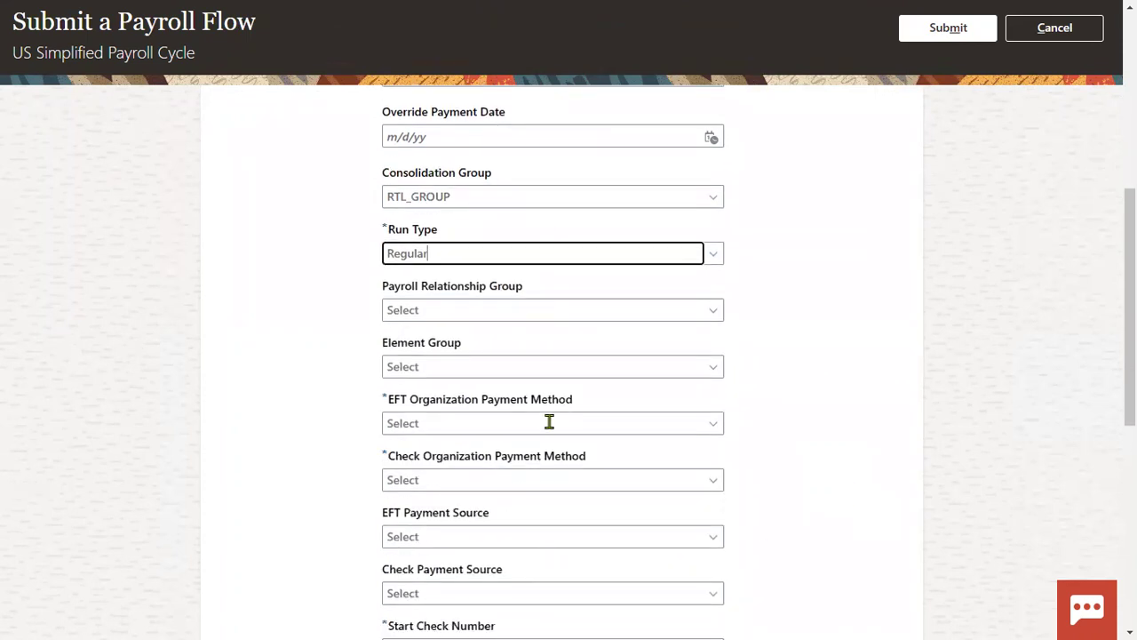
{"action": "left_click", "coordinate": [548, 422]}
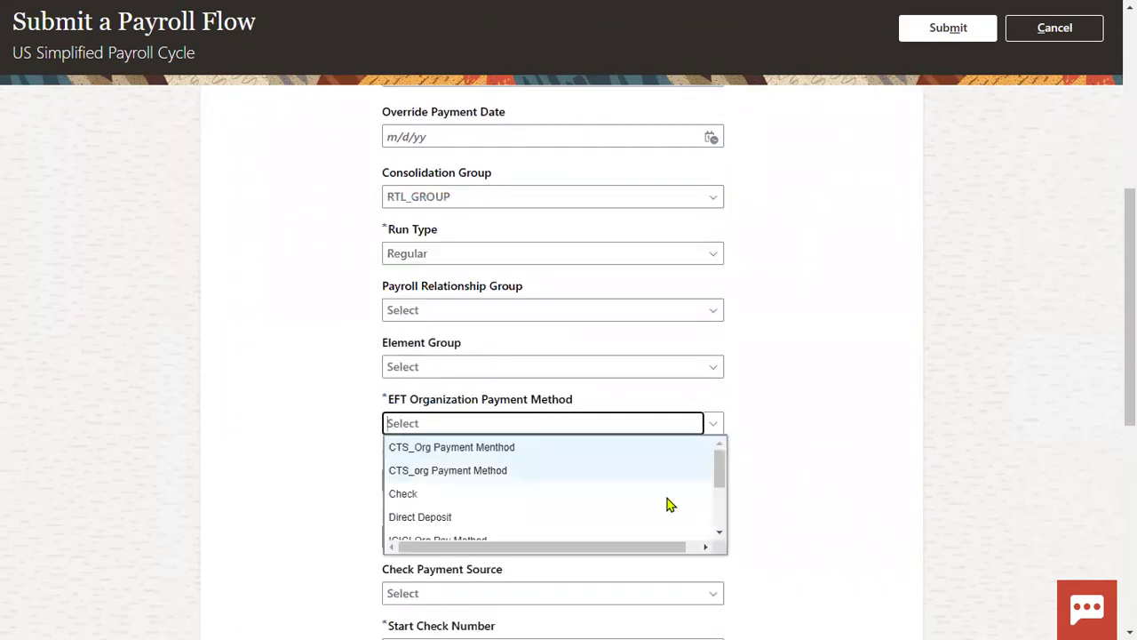
{"action": "scroll", "coordinate": [640, 497], "scroll_direction": "down", "scroll_amount": 2}
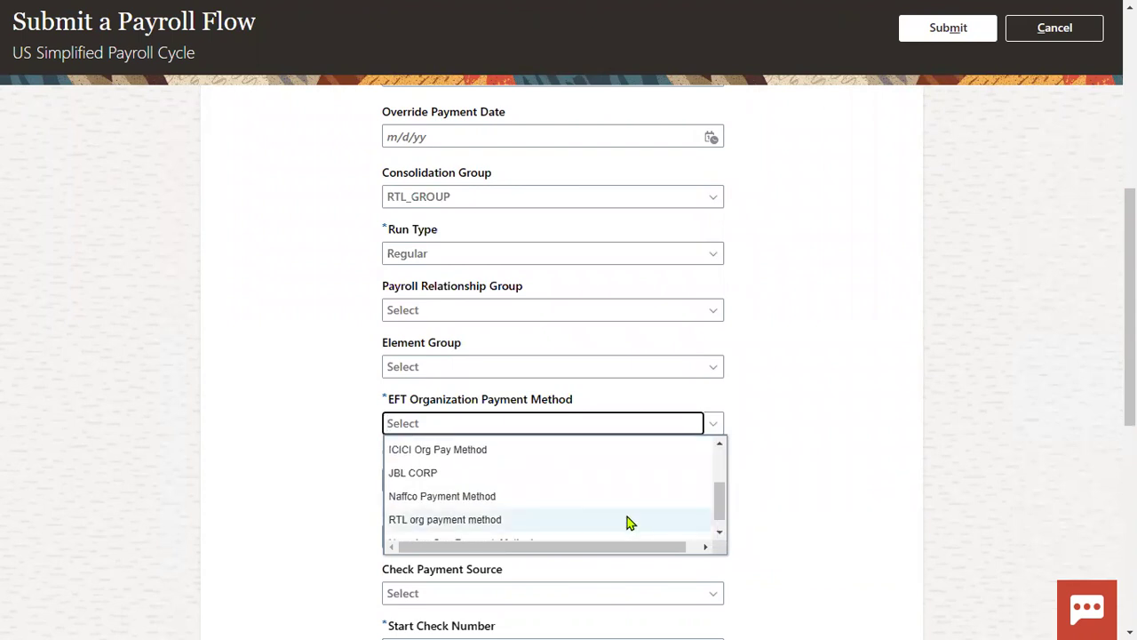
{"action": "left_click", "coordinate": [621, 520]}
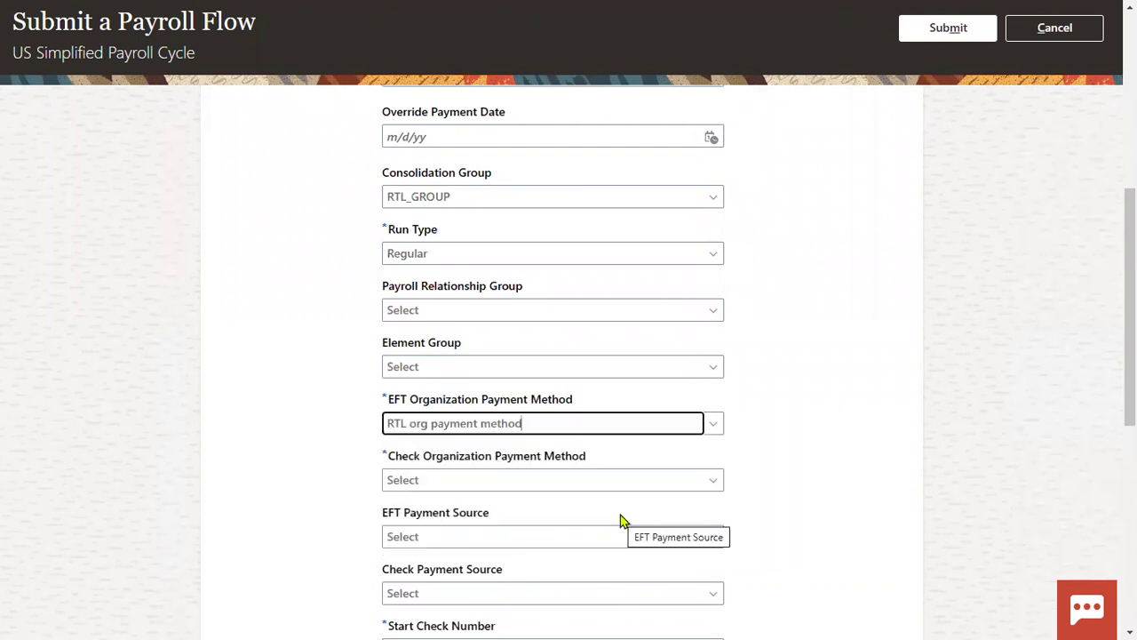
{"action": "left_click", "coordinate": [666, 479]}
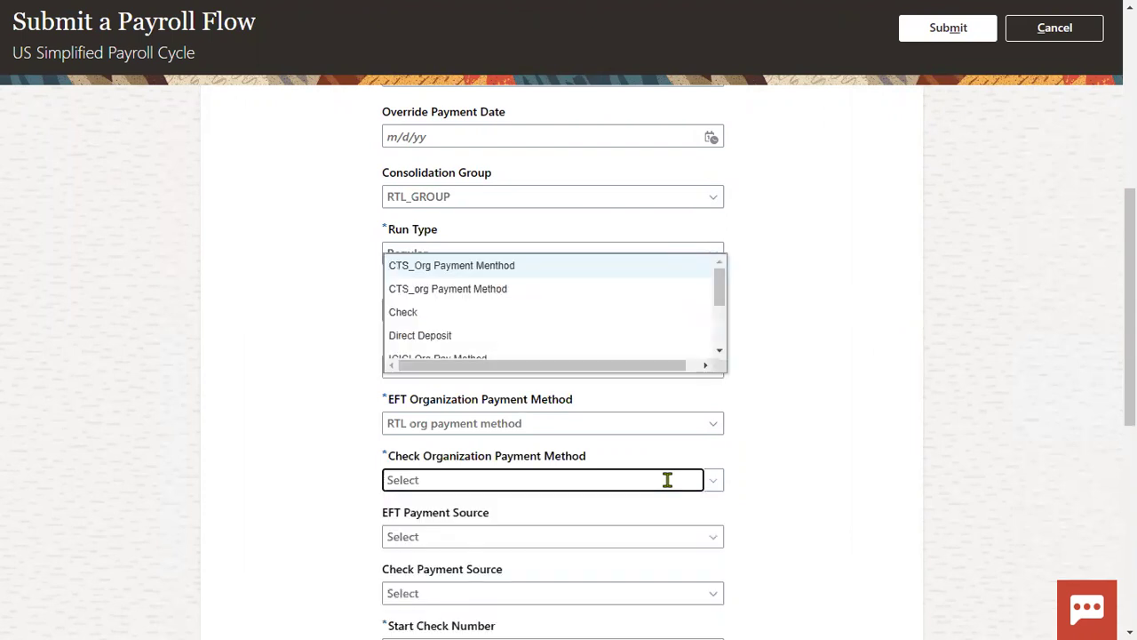
{"action": "scroll", "coordinate": [722, 577], "scroll_direction": "down", "scroll_amount": 2}
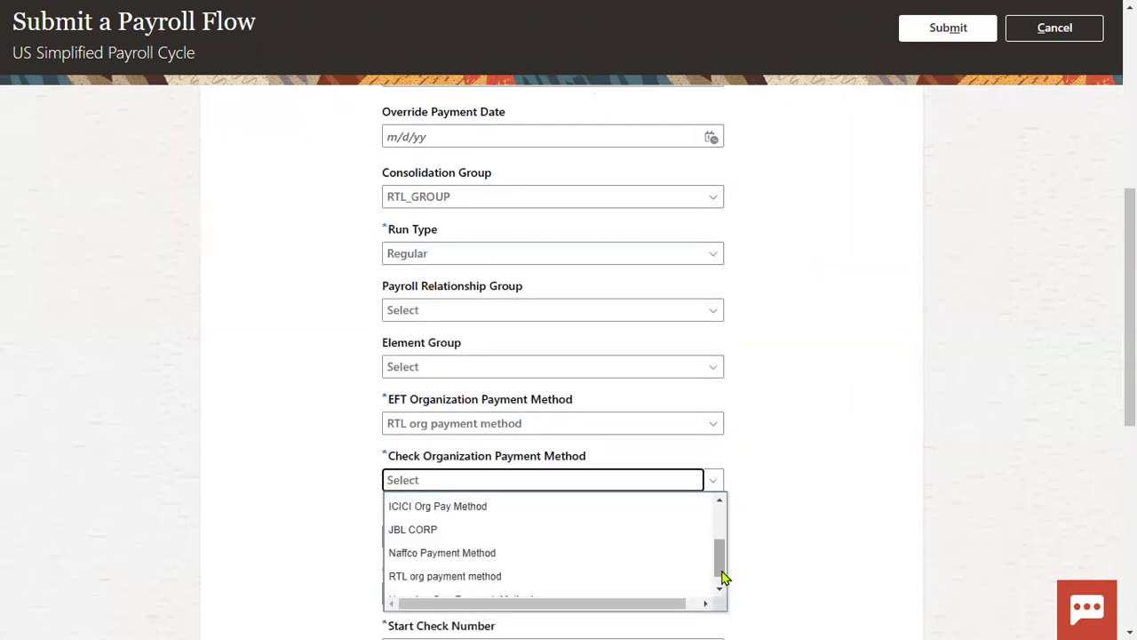
{"action": "left_click", "coordinate": [655, 574]}
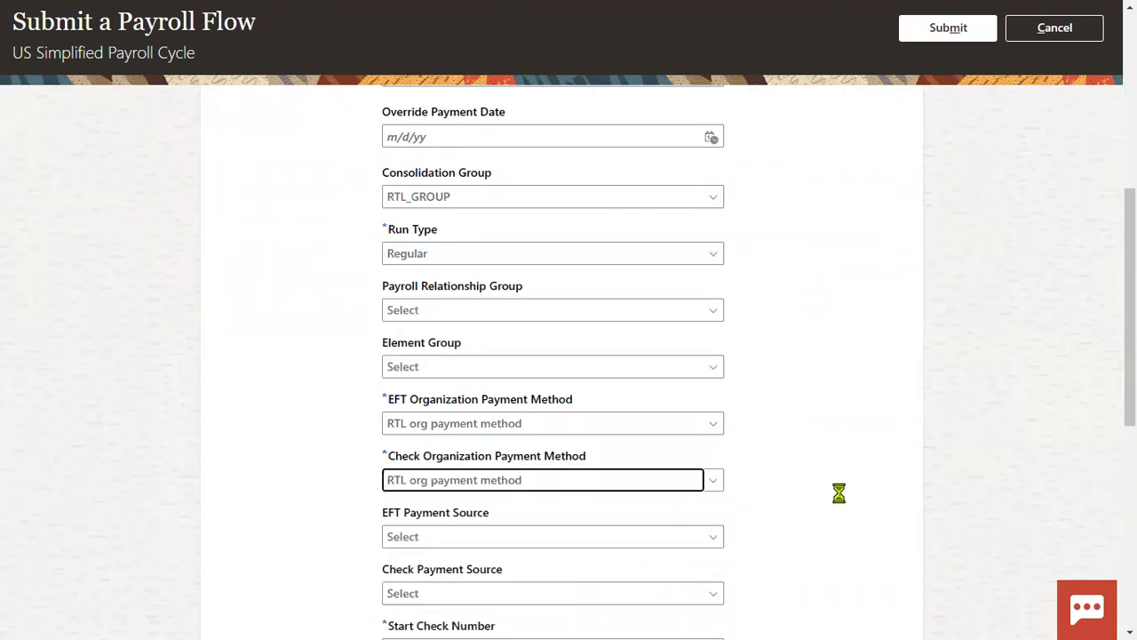
Submit the payroll flow and locate the Calculate Payroll task in its checklist
{"action": "key", "text": "alt+m"}
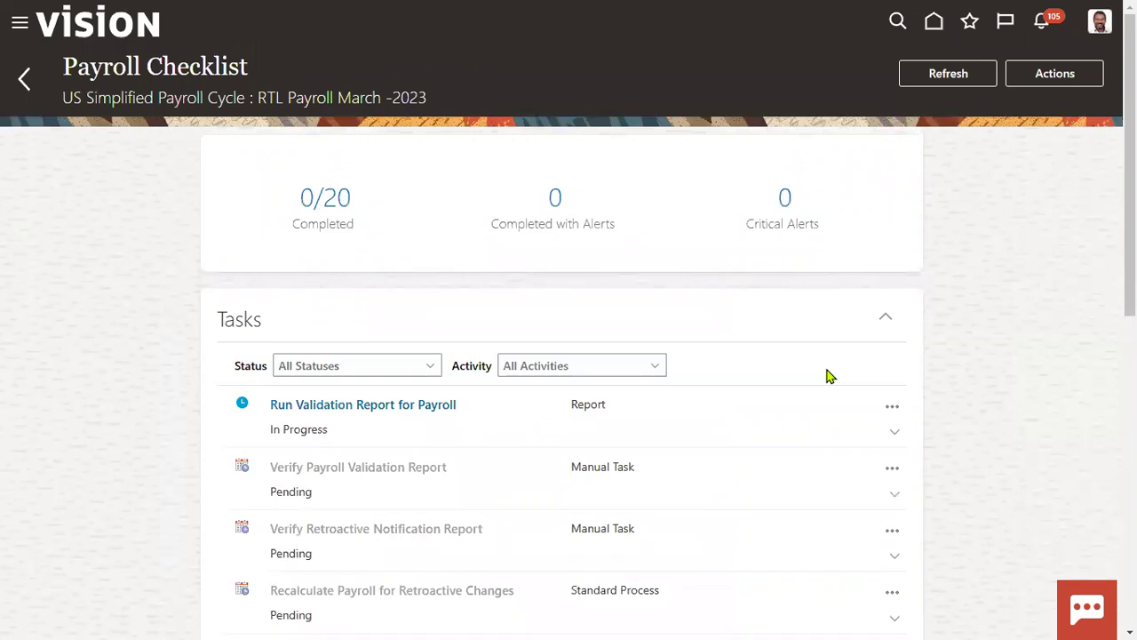
{"action": "scroll", "coordinate": [665, 429], "scroll_direction": "down", "scroll_amount": 3}
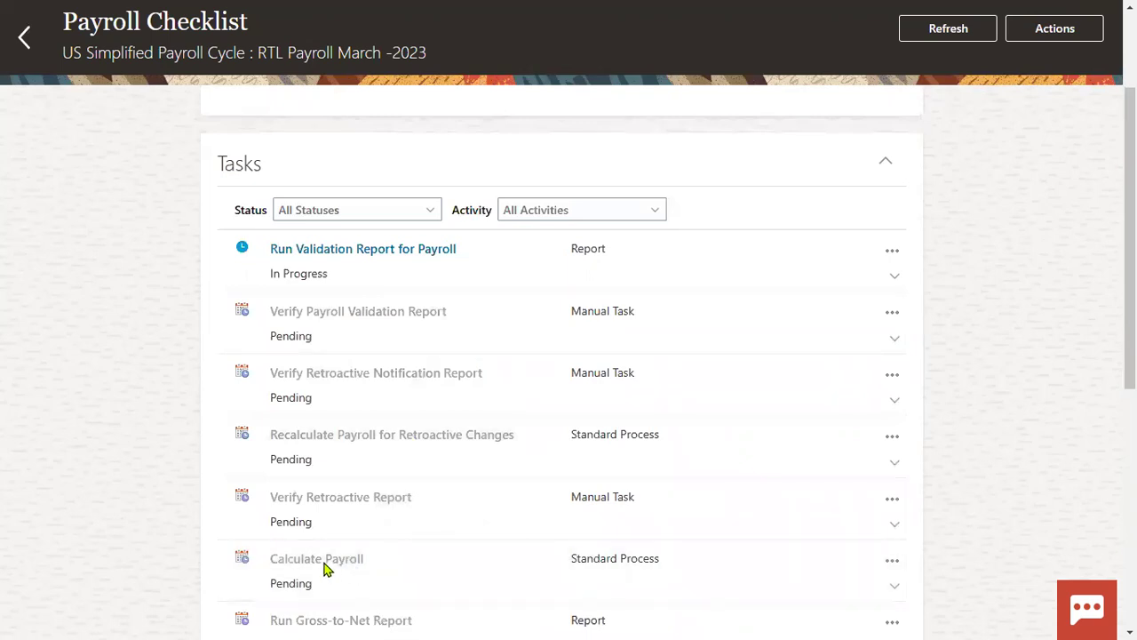
{"action": "triple_click", "coordinate": [327, 568]}
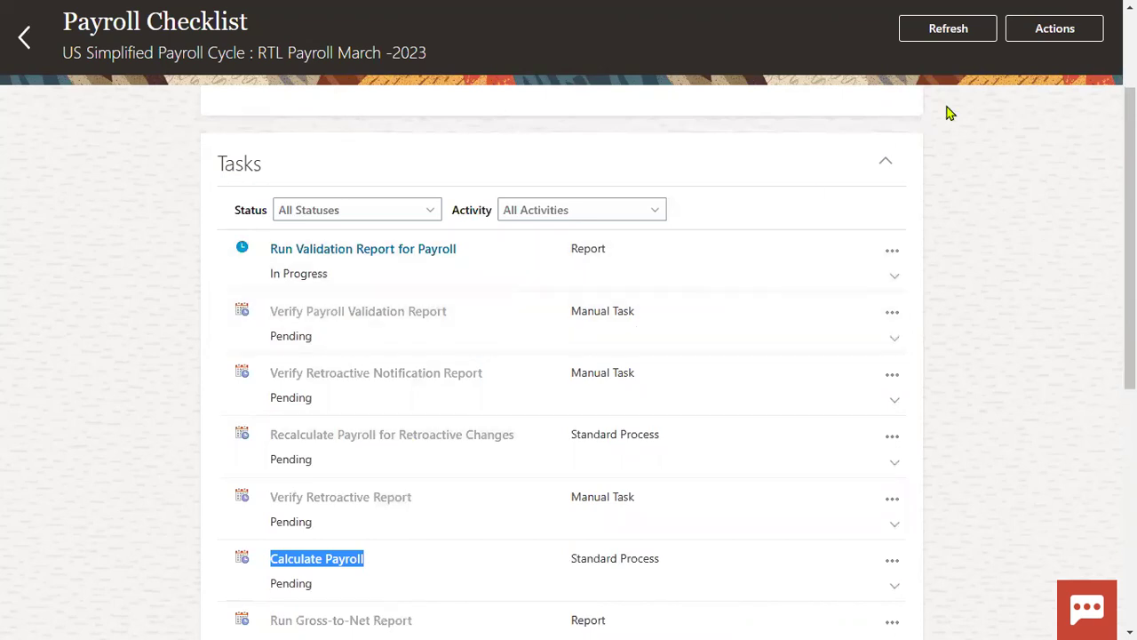
Refresh the payroll checklist to update the progress of the Run Validation Report for Payroll task
{"action": "left_click", "coordinate": [964, 28]}
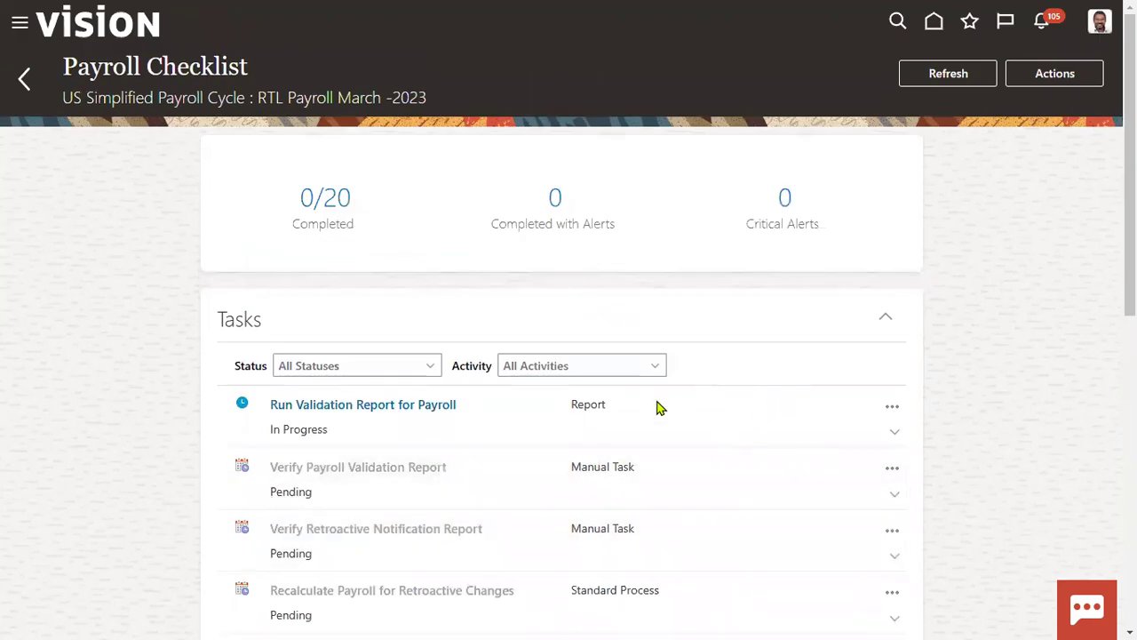
{"action": "left_click", "coordinate": [946, 79]}
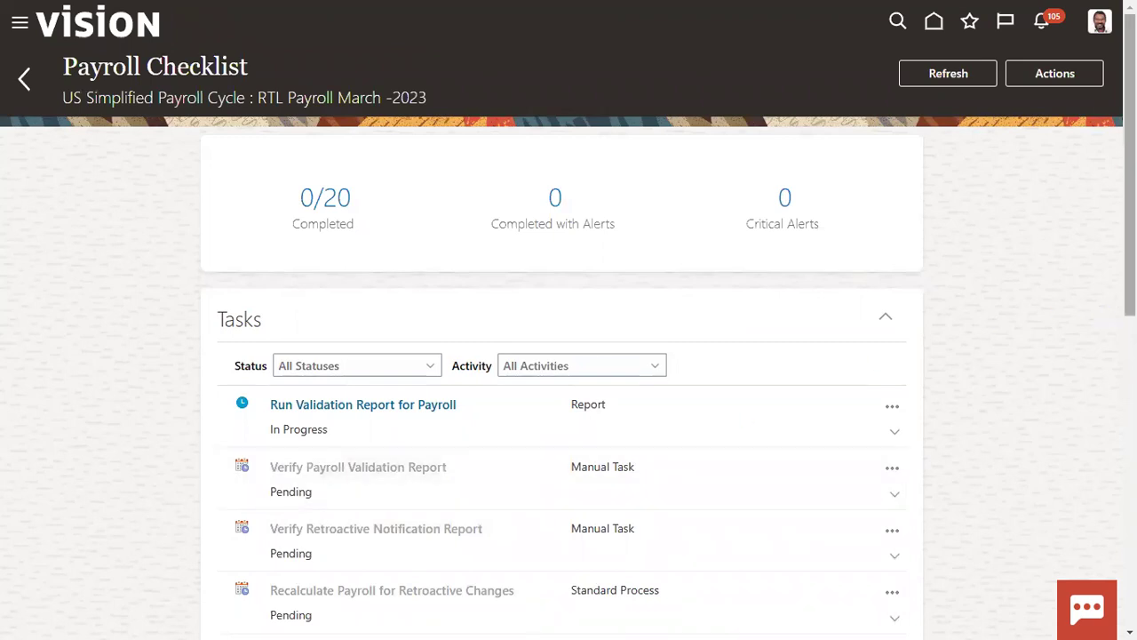
{"action": "scroll", "coordinate": [1129, 319], "scroll_direction": "down", "scroll_amount": 2}
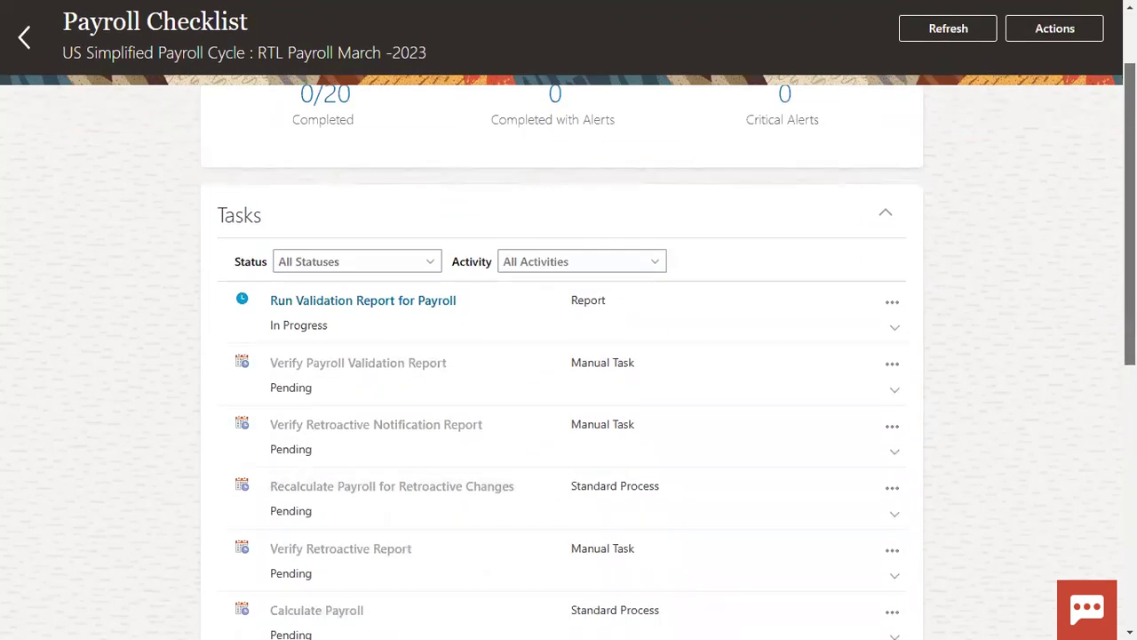
{"action": "scroll", "coordinate": [568, 355], "scroll_direction": "up", "scroll_amount": 2}
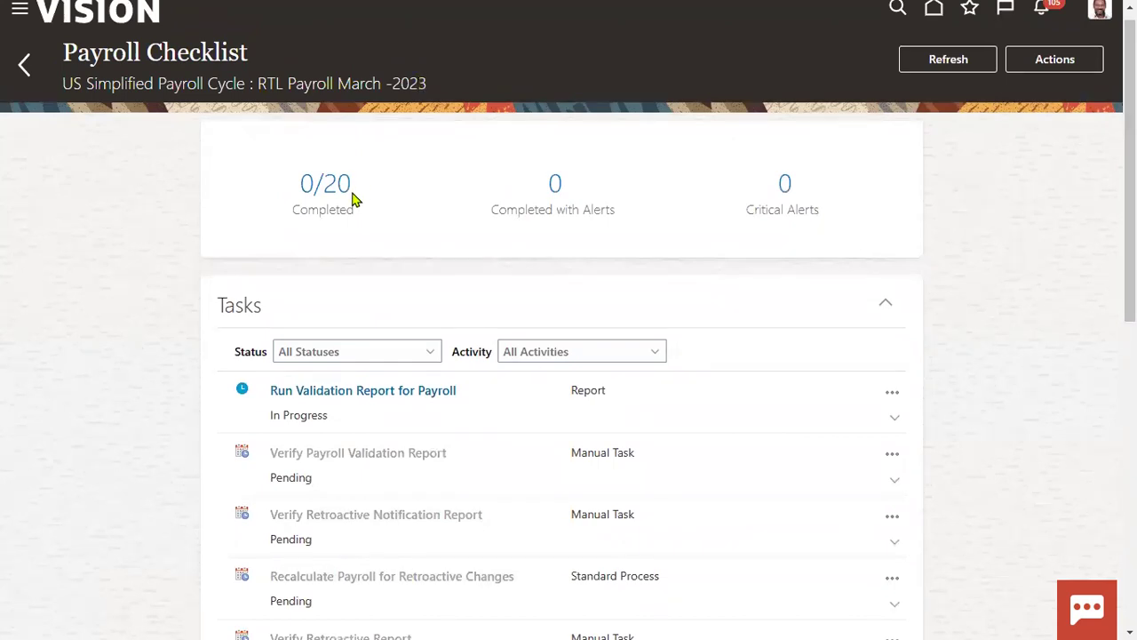
{"action": "double_click", "coordinate": [344, 188]}
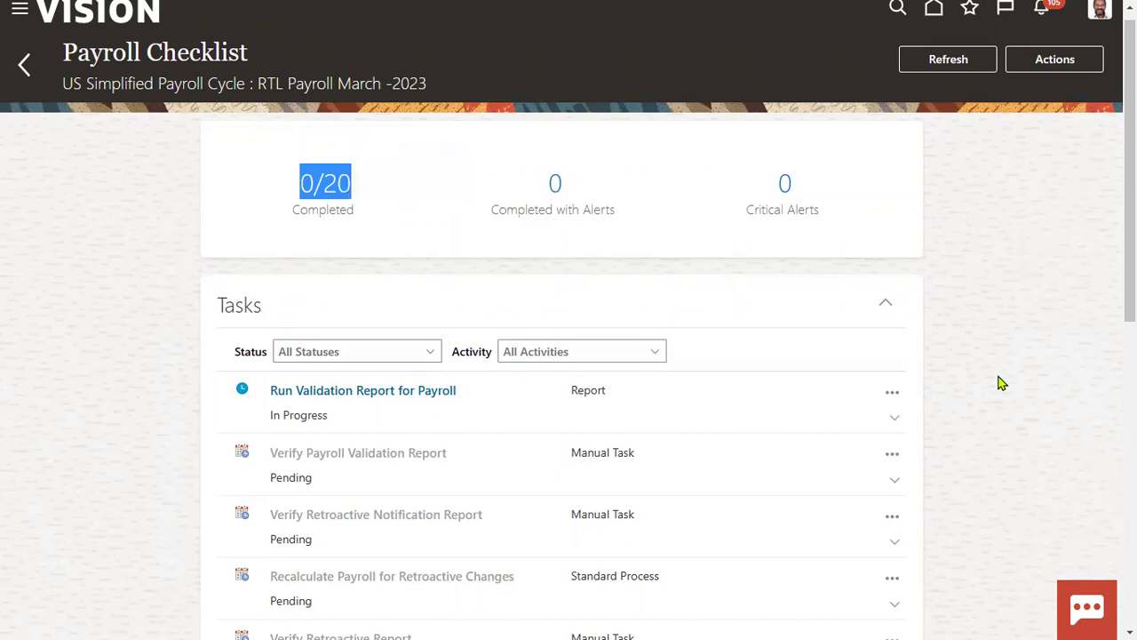
{"action": "scroll", "coordinate": [568, 373], "scroll_direction": "down", "scroll_amount": 2}
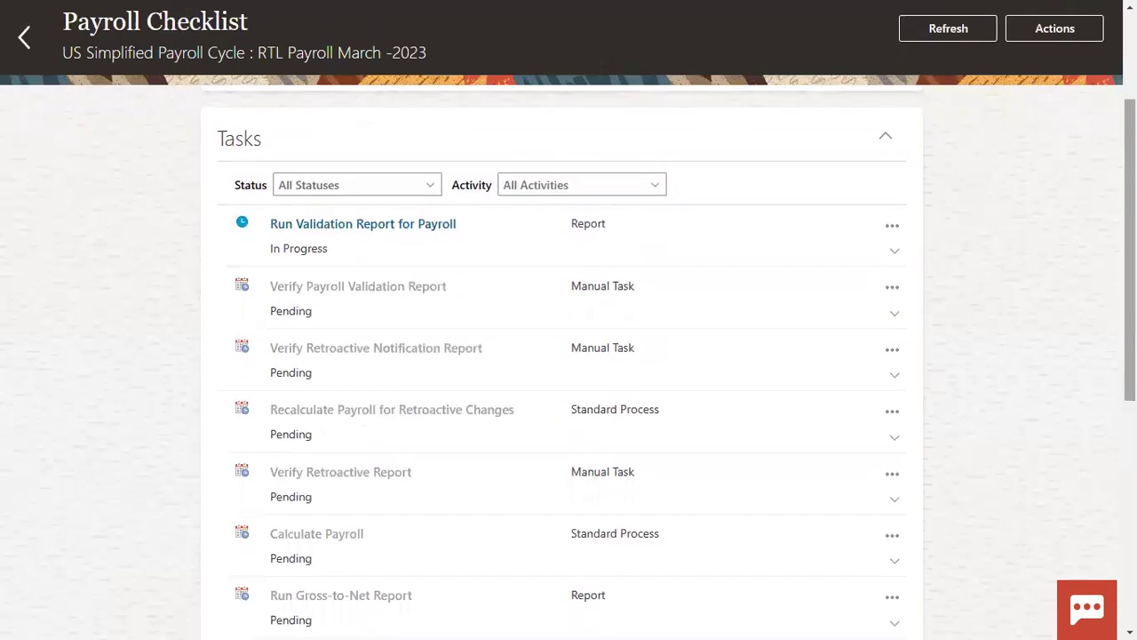
{"action": "left_click", "coordinate": [971, 37]}
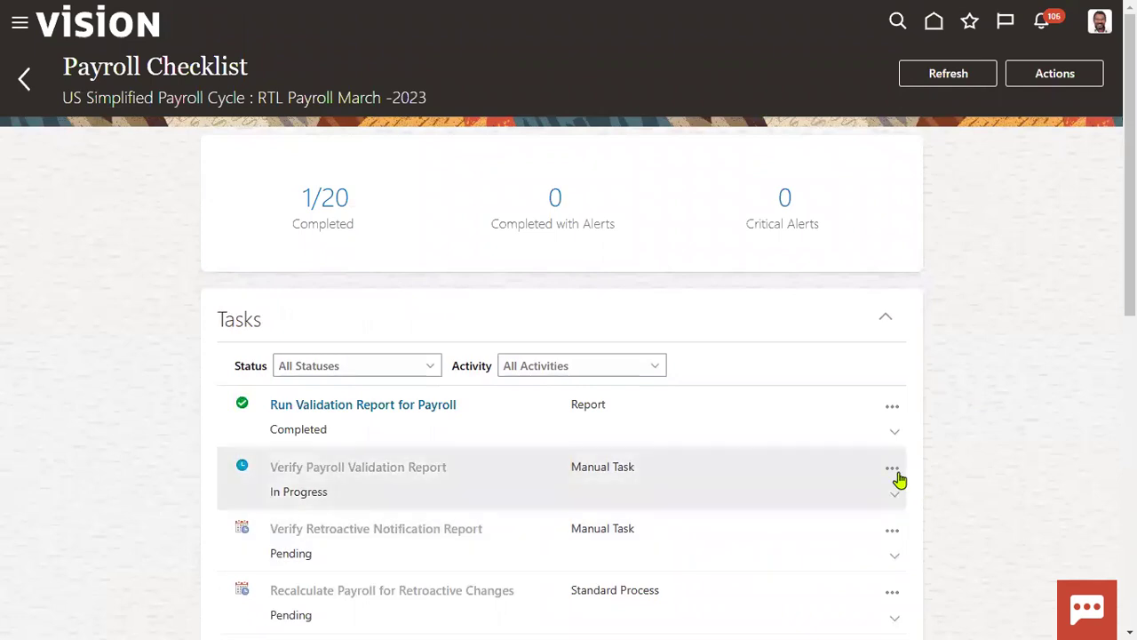
Mark the Verify Payroll Validation Report manual task as complete and accept the warning
{"action": "left_click", "coordinate": [893, 468]}
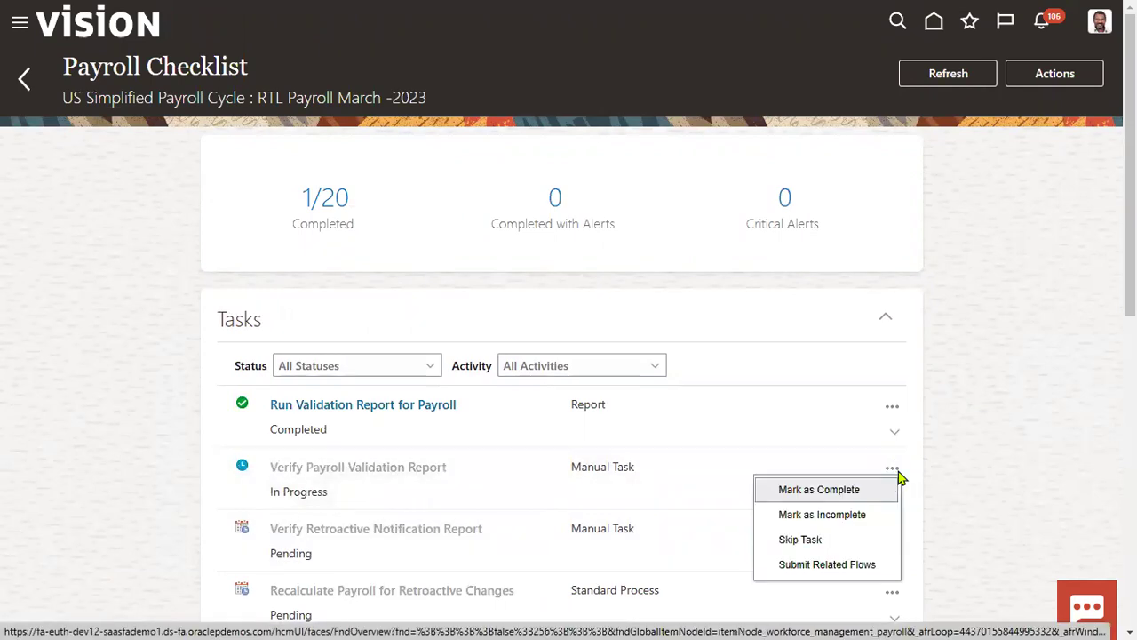
{"action": "left_click", "coordinate": [833, 491]}
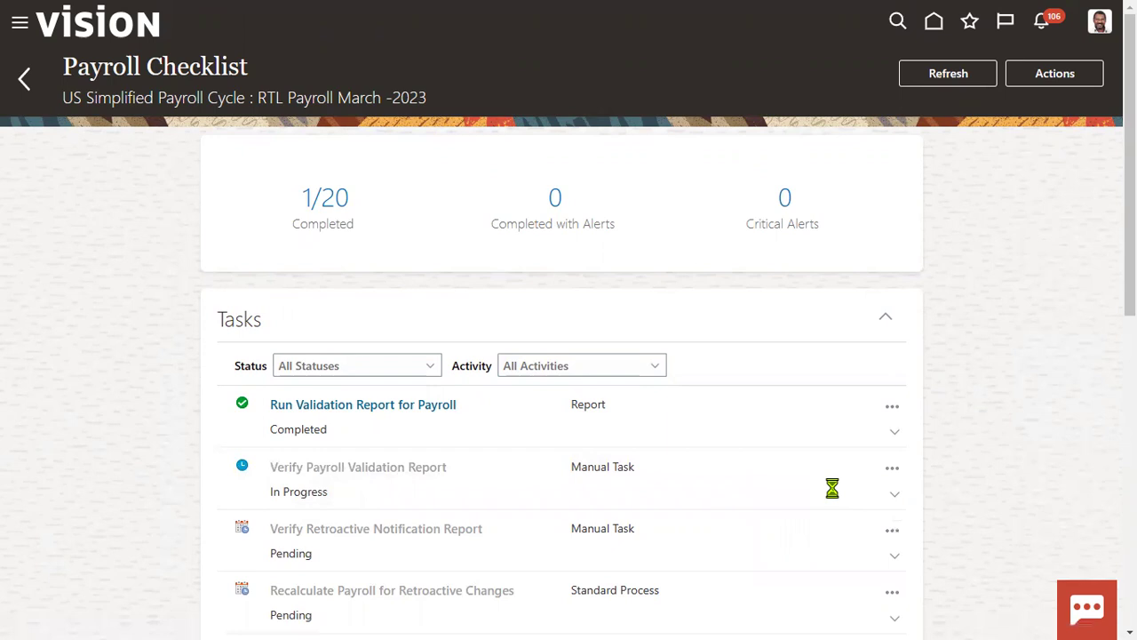
{"action": "left_click", "coordinate": [641, 380]}
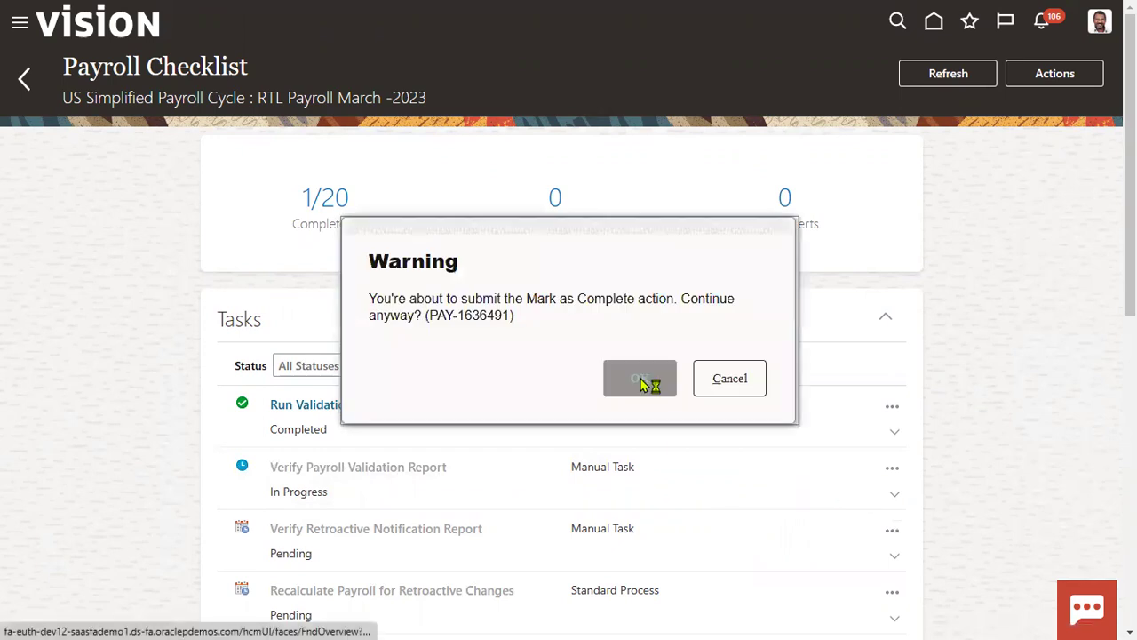
{"action": "double_click", "coordinate": [90, 99]}
{"action": "left_click_drag", "start_coordinate": [89, 99], "coordinate": [170, 111]}
{"action": "left_click", "coordinate": [194, 117]}
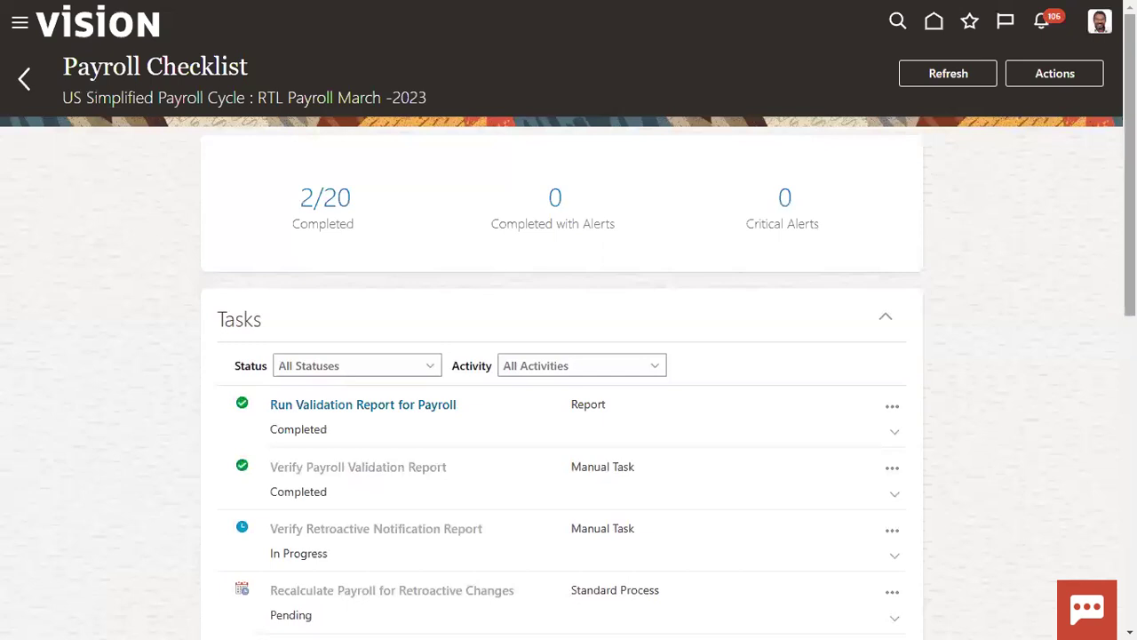
Mark the Verify Retroactive Notification Report manual task as complete and accept the warning
{"action": "scroll", "coordinate": [562, 373], "scroll_direction": "down", "scroll_amount": 3}
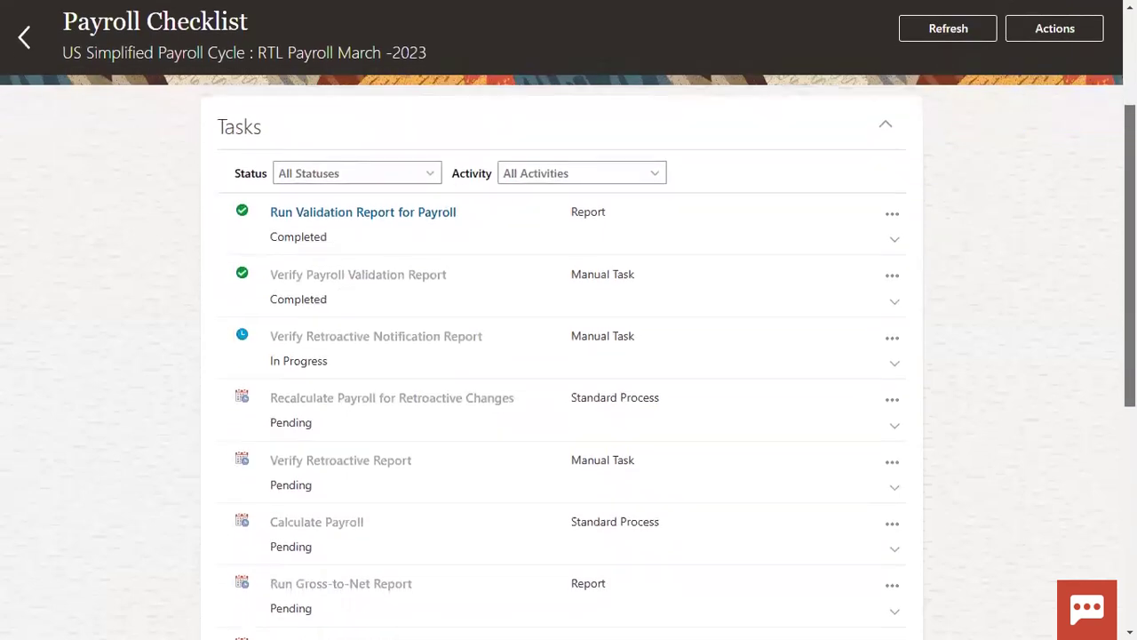
{"action": "left_click", "coordinate": [890, 342]}
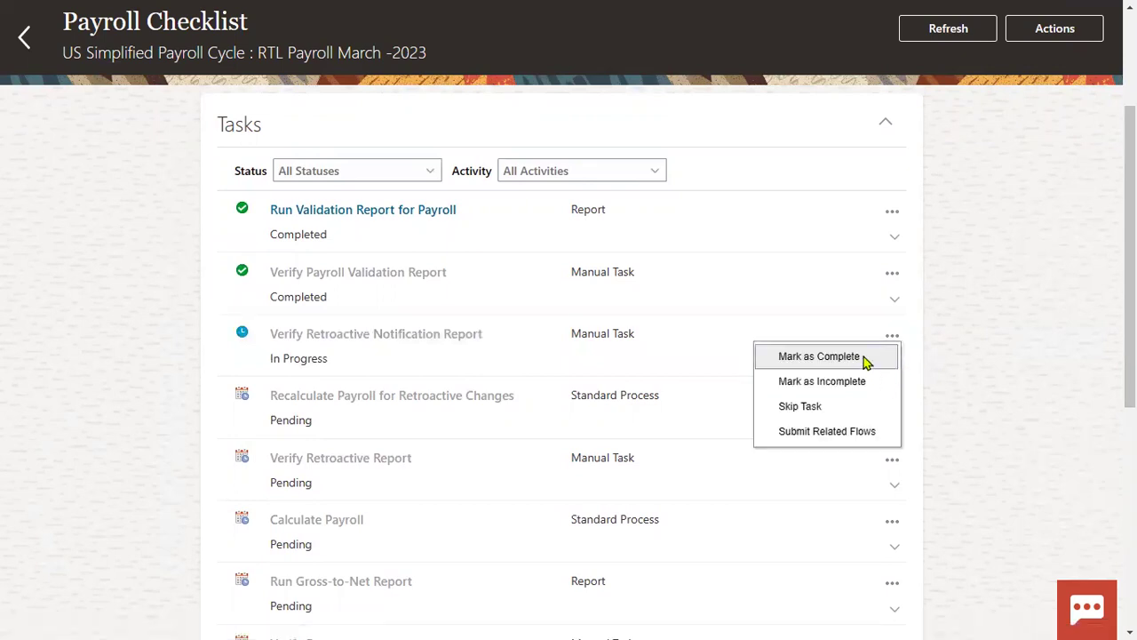
{"action": "left_click", "coordinate": [861, 356]}
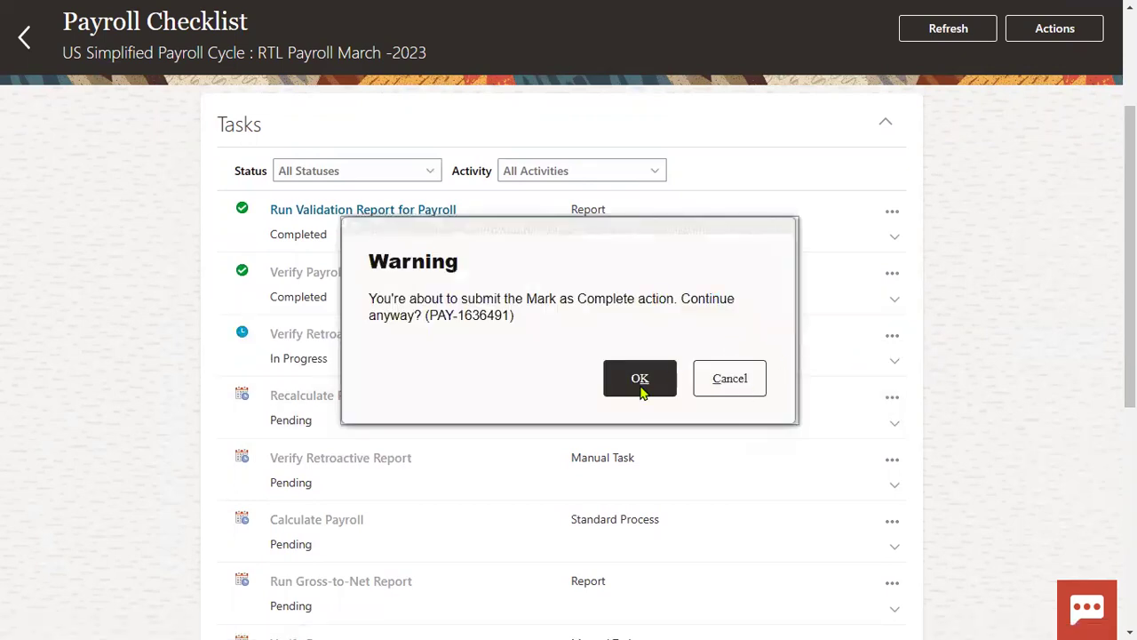
{"action": "left_click", "coordinate": [641, 388]}
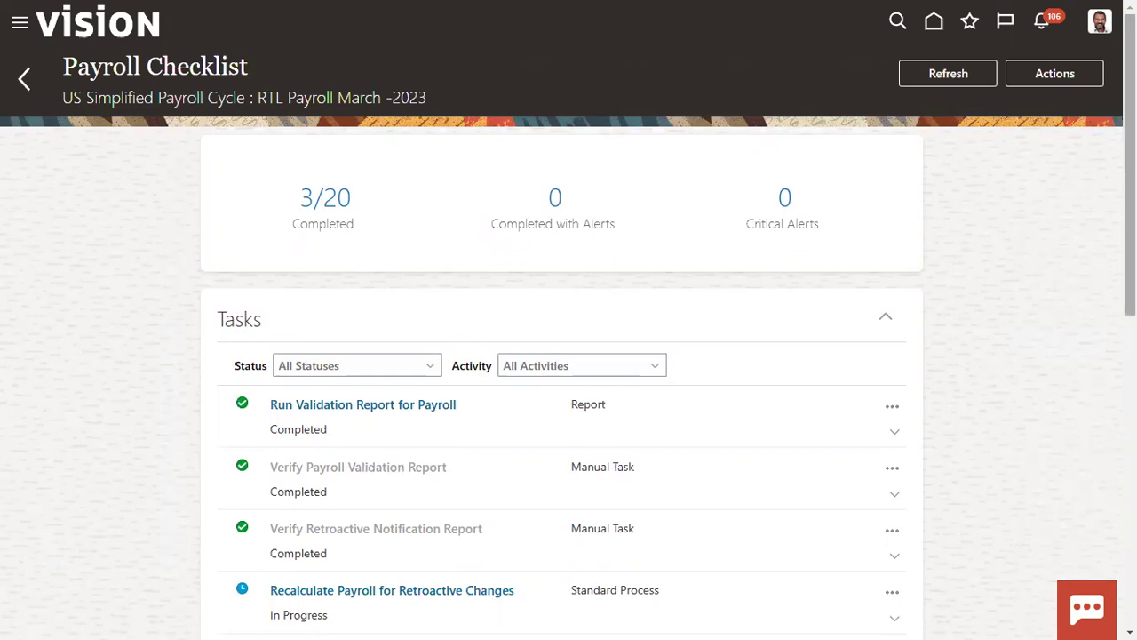
Check the Recalculate Payroll for Retroactive Changes task and refresh the checklist to update its status
{"action": "scroll", "coordinate": [568, 382], "scroll_direction": "down", "scroll_amount": 2}
{"action": "scroll", "coordinate": [568, 381], "scroll_direction": "down", "scroll_amount": 1}
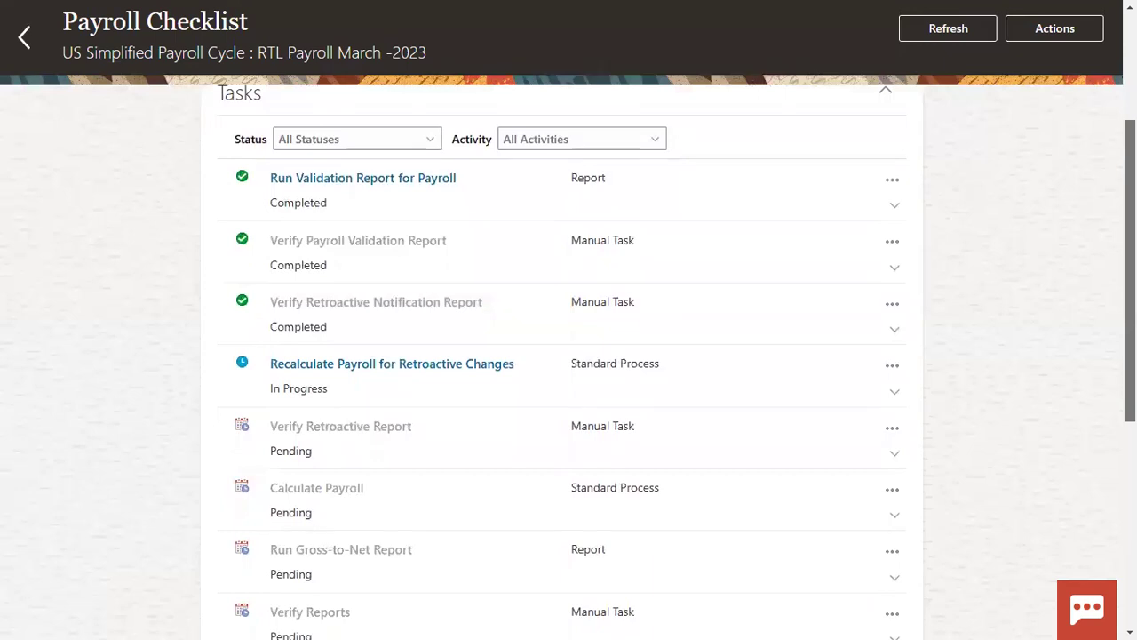
{"action": "scroll", "coordinate": [568, 382], "scroll_direction": "down", "scroll_amount": 1}
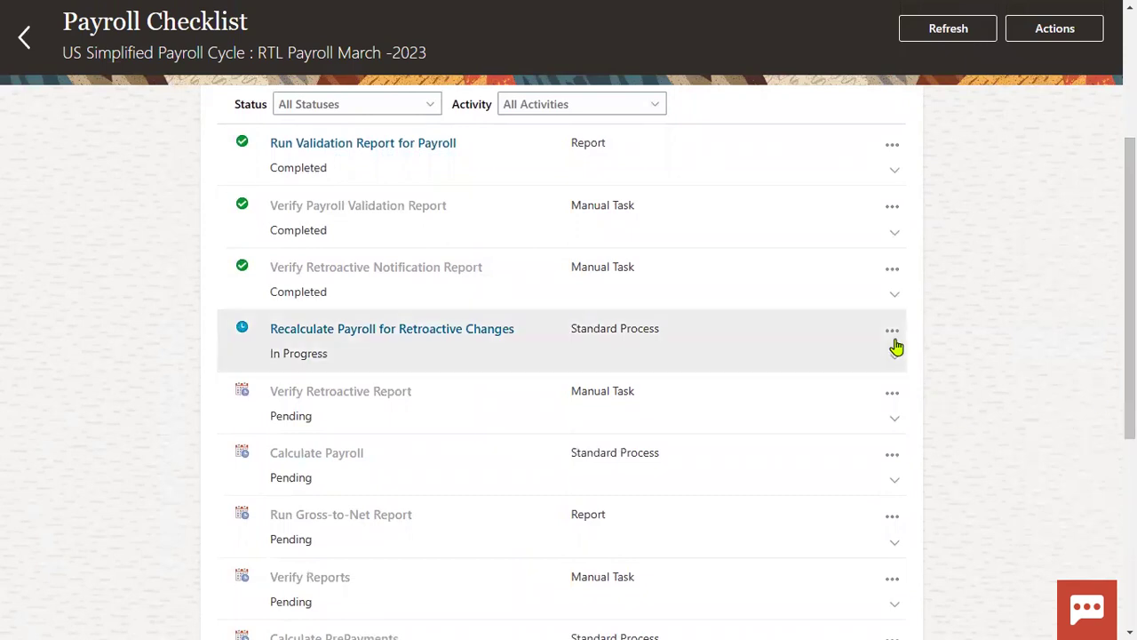
{"action": "left_click", "coordinate": [948, 28]}
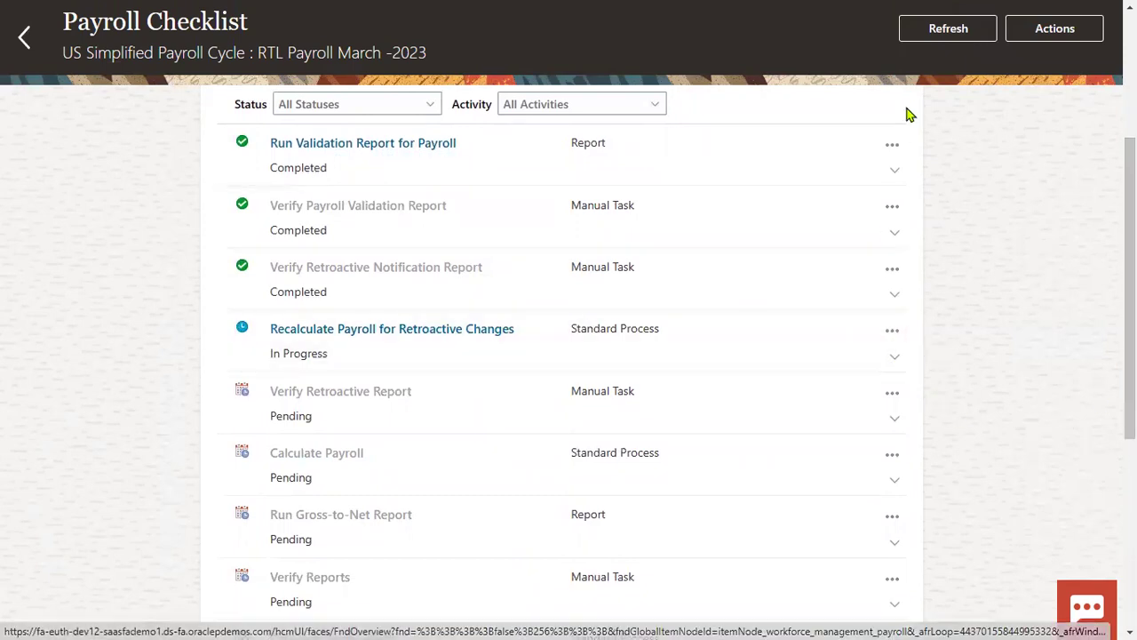
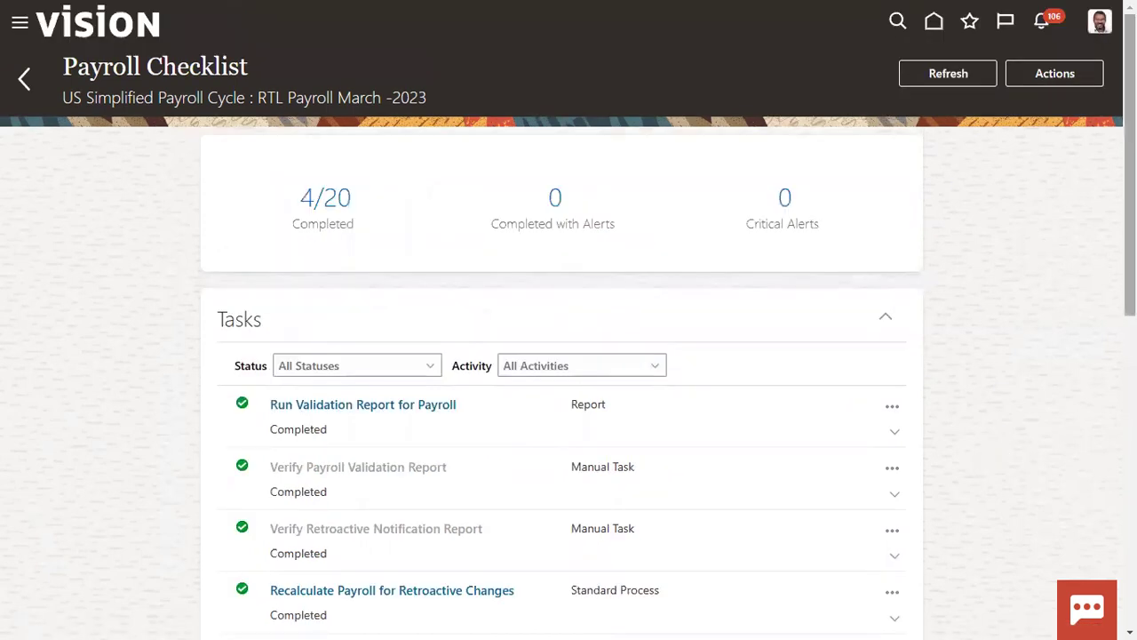
Mark the Verify Retroactive Report manual task as complete and accept the warning
{"action": "scroll", "coordinate": [1129, 178], "scroll_direction": "down", "scroll_amount": 3}
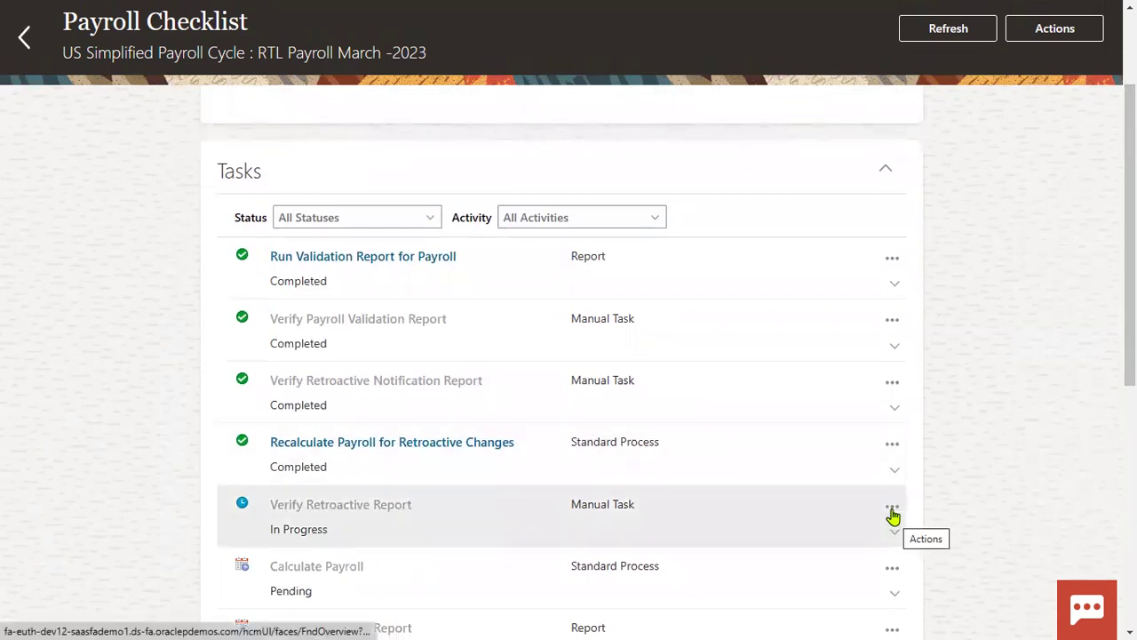
{"action": "left_click", "coordinate": [892, 509]}
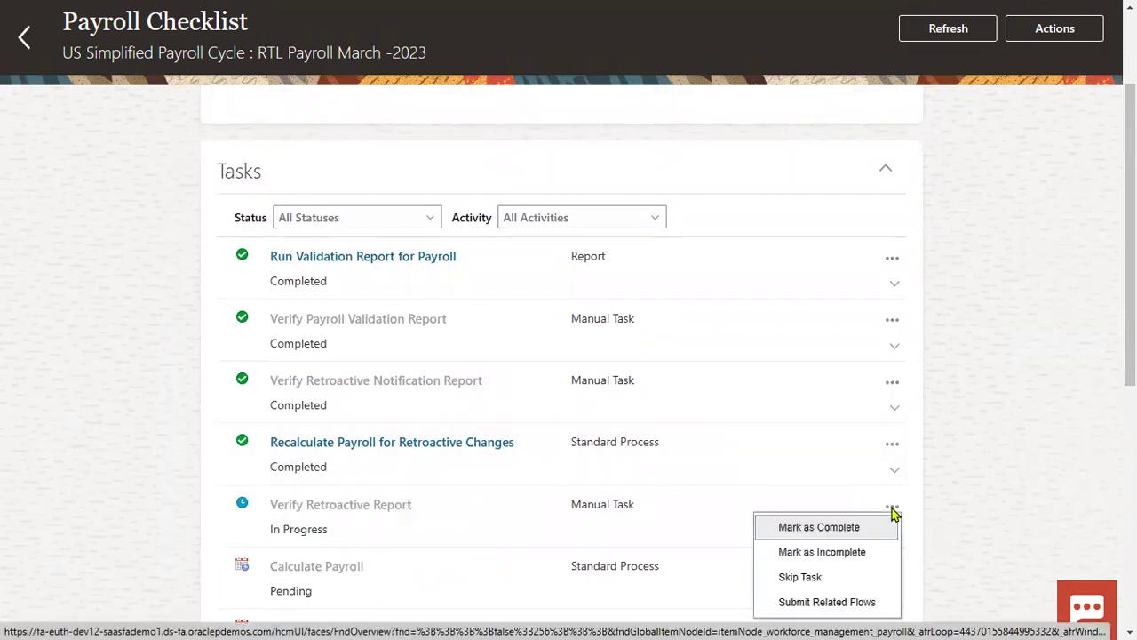
{"action": "left_click", "coordinate": [846, 527]}
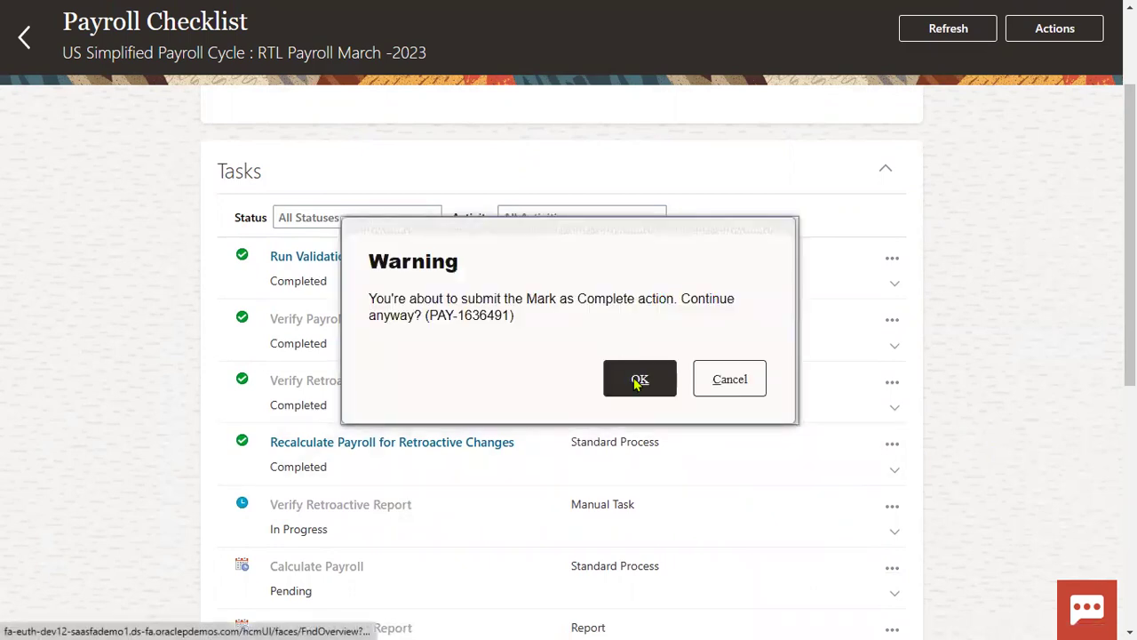
{"action": "left_click", "coordinate": [636, 379]}
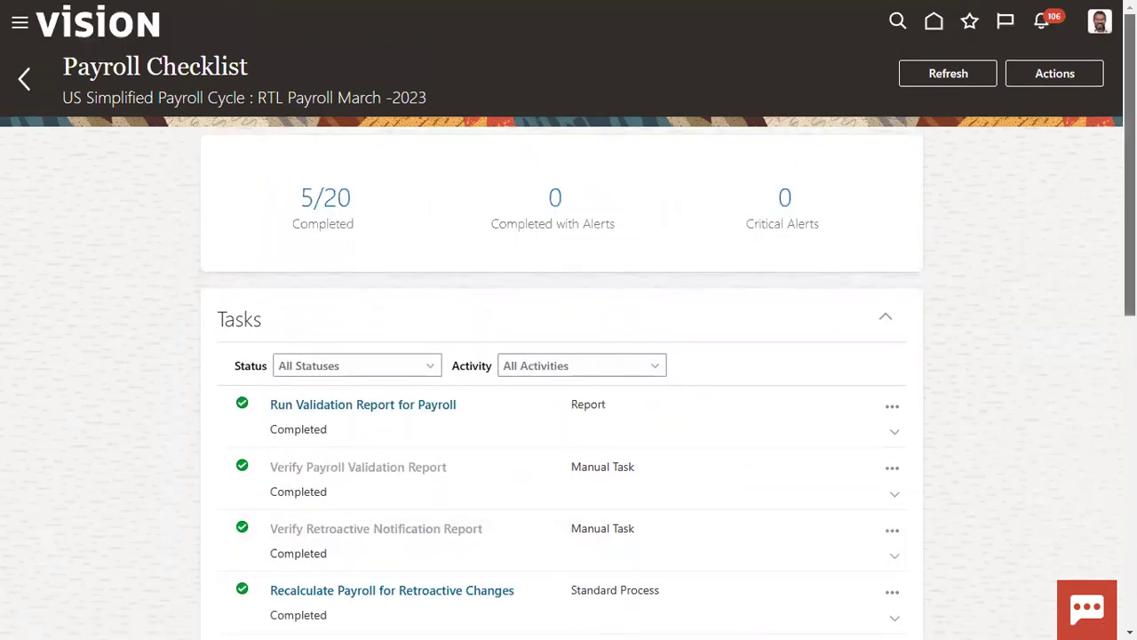
Refresh the payroll checklist repeatedly until the Calculate Payroll task is no longer in progress
{"action": "scroll", "coordinate": [569, 373], "scroll_direction": "down", "scroll_amount": 4}
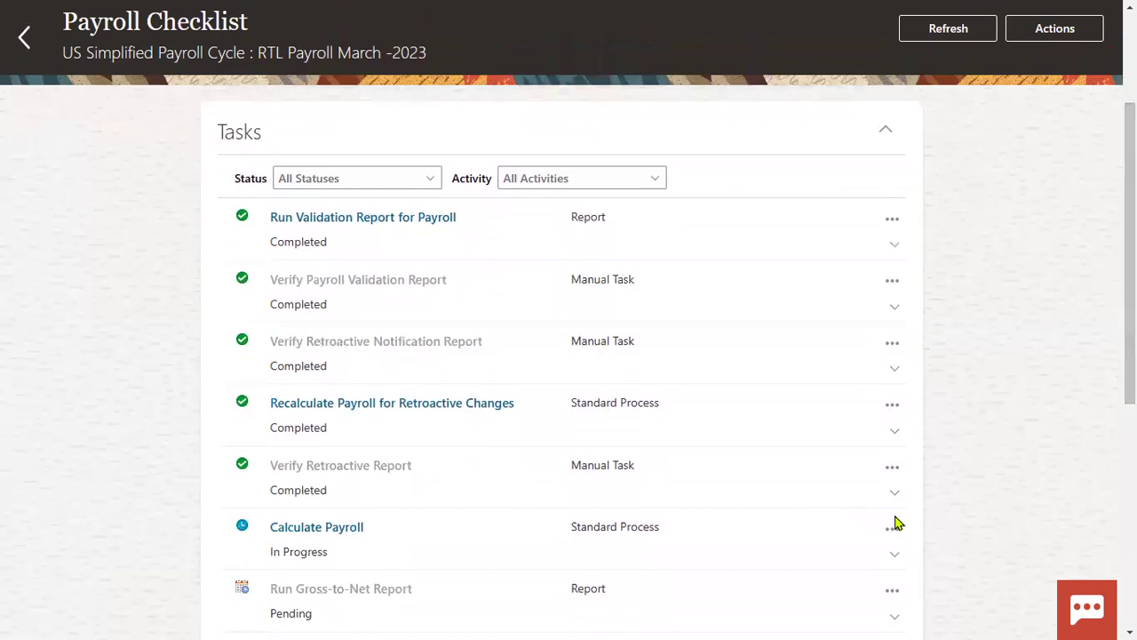
{"action": "left_click", "coordinate": [627, 530]}
{"action": "left_click", "coordinate": [976, 35]}
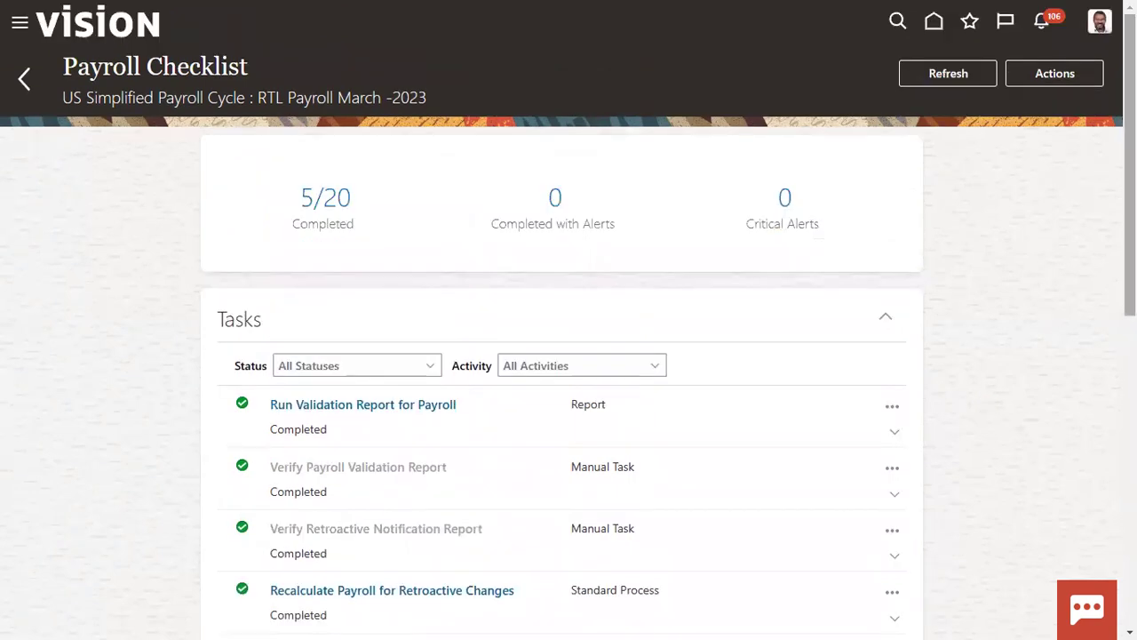
{"action": "scroll", "coordinate": [569, 355], "scroll_direction": "down", "scroll_amount": 5}
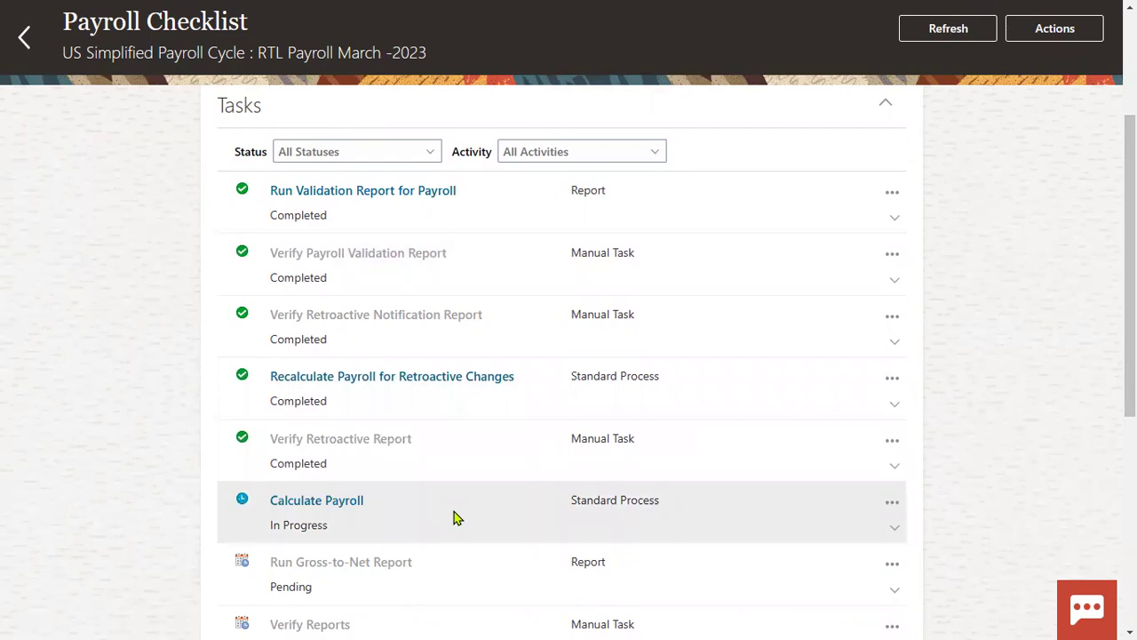
{"action": "left_click", "coordinate": [948, 28]}
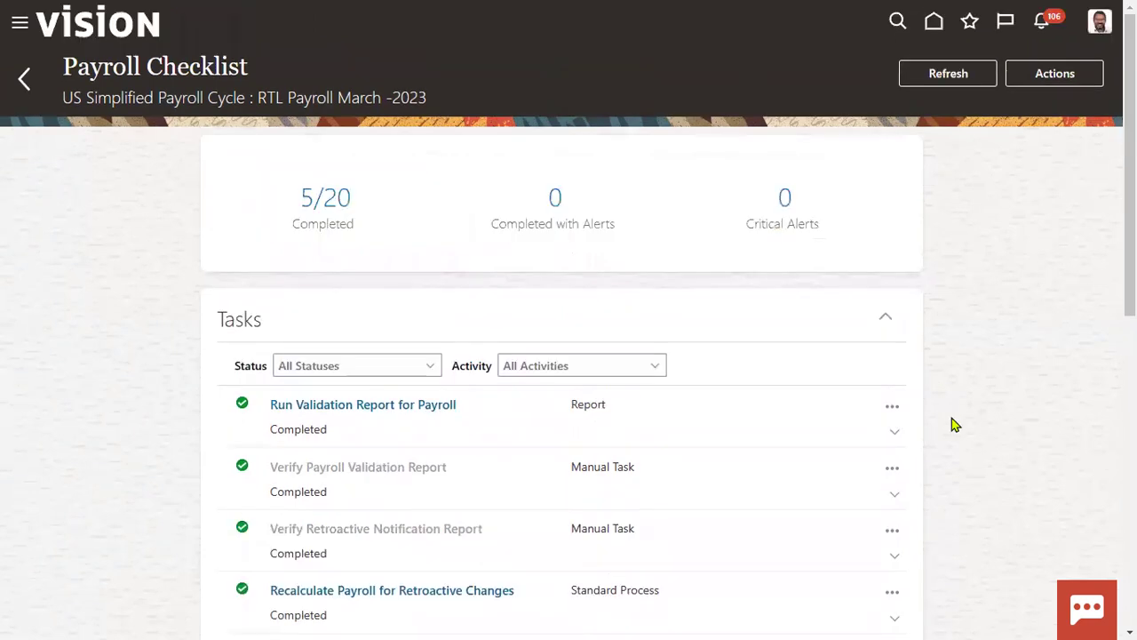
{"action": "left_click", "coordinate": [948, 73]}
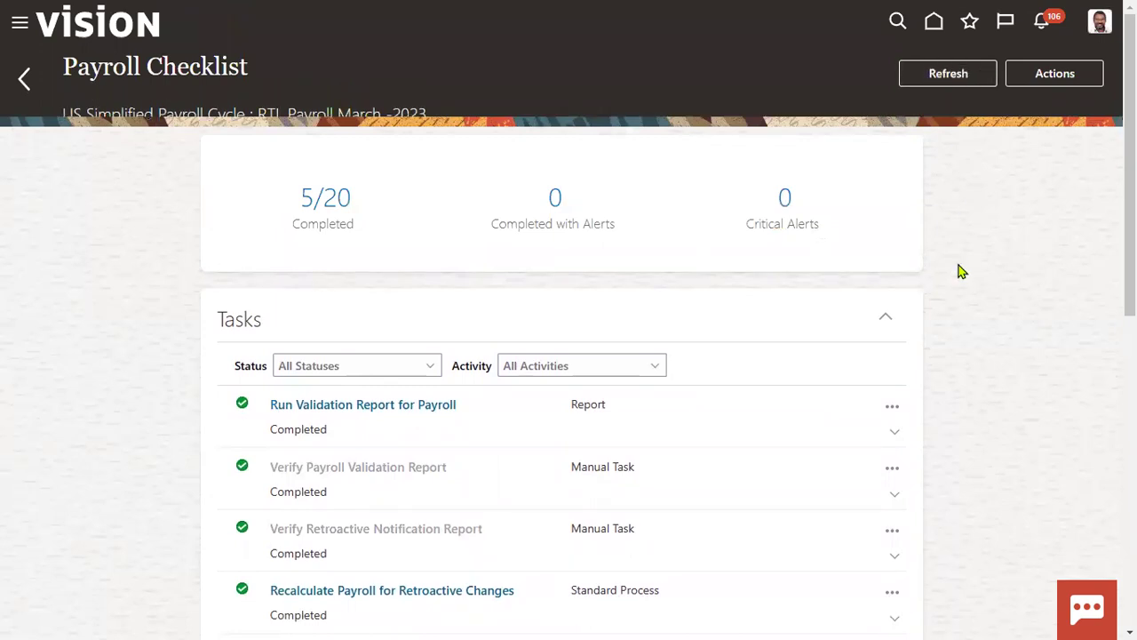
{"action": "left_click", "coordinate": [932, 74]}
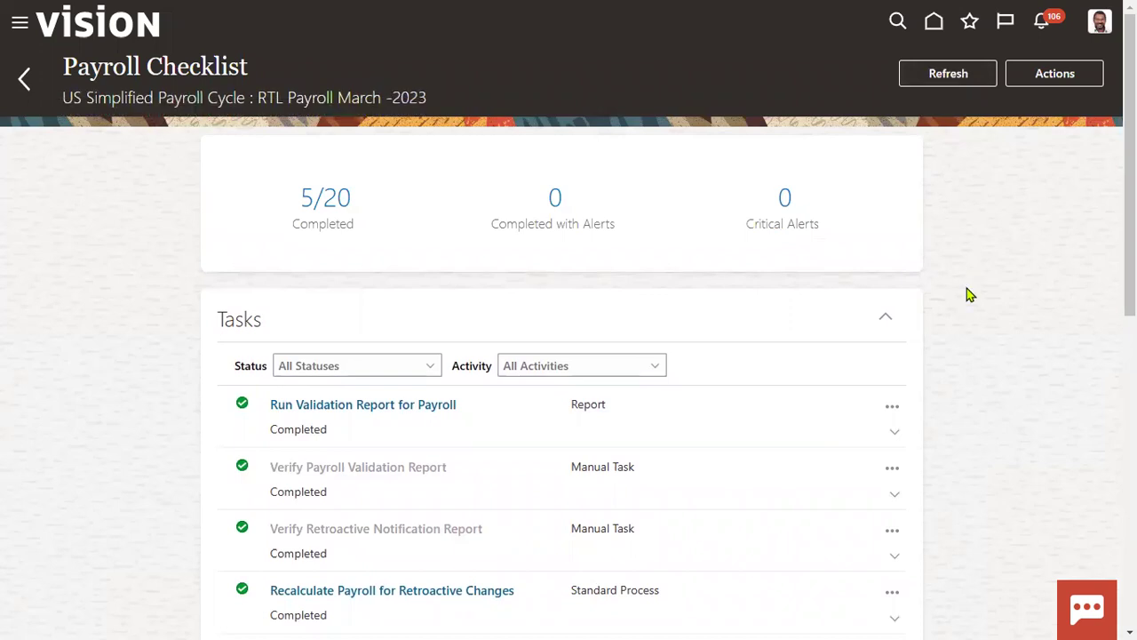
{"action": "left_click", "coordinate": [962, 80]}
{"action": "left_click", "coordinate": [973, 81]}
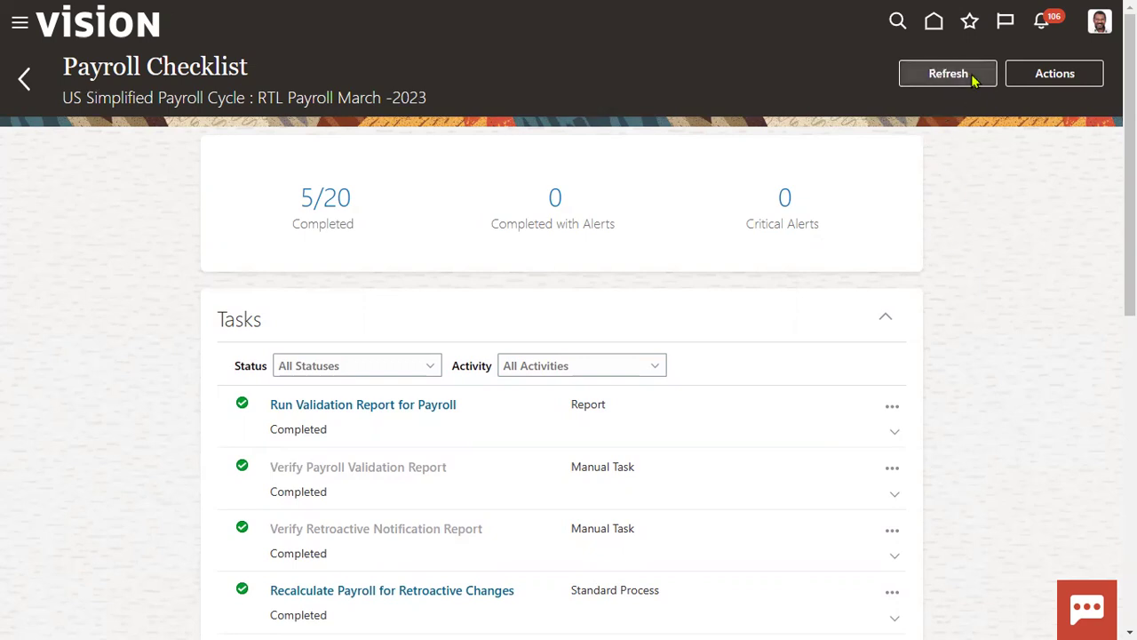
{"action": "left_click", "coordinate": [973, 81]}
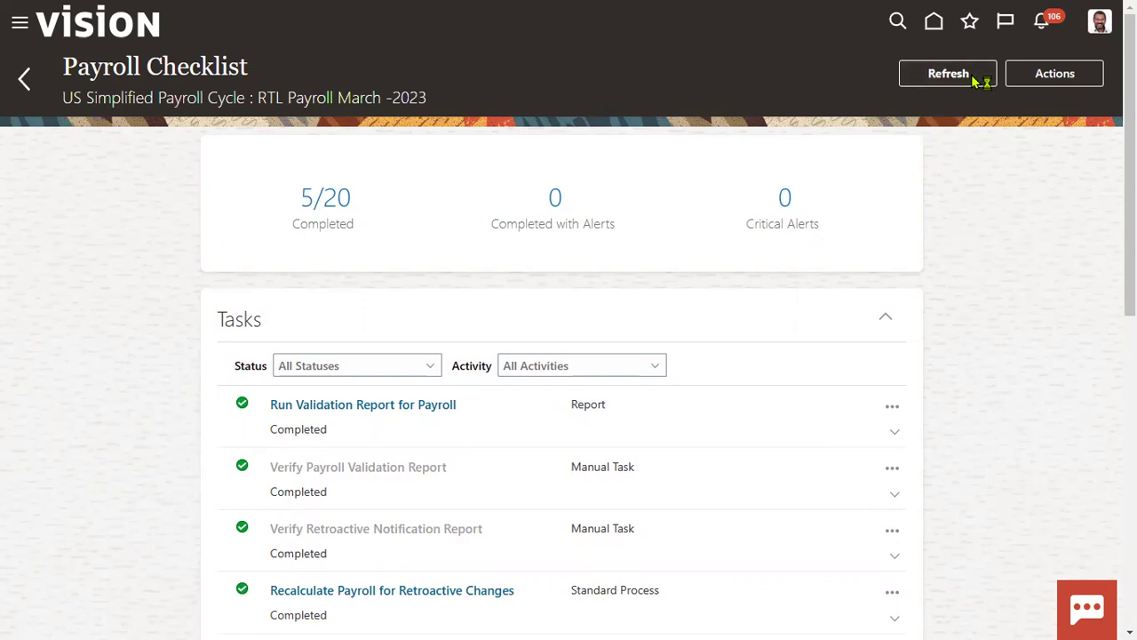
{"action": "left_click", "coordinate": [972, 81]}
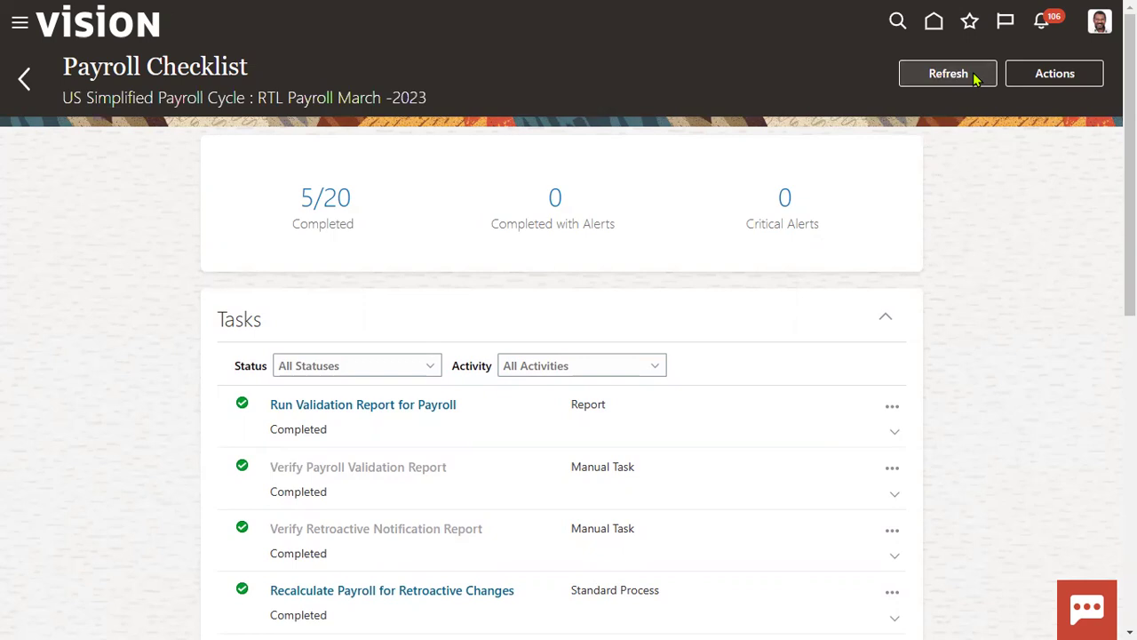
{"action": "left_click", "coordinate": [974, 78]}
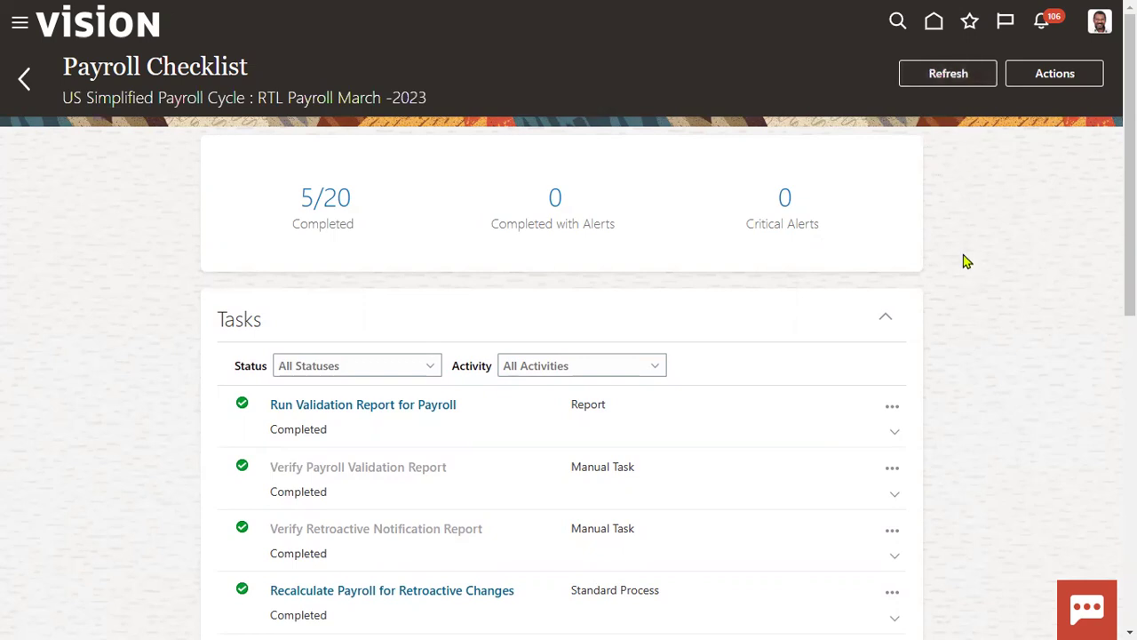
{"action": "left_click", "coordinate": [959, 79]}
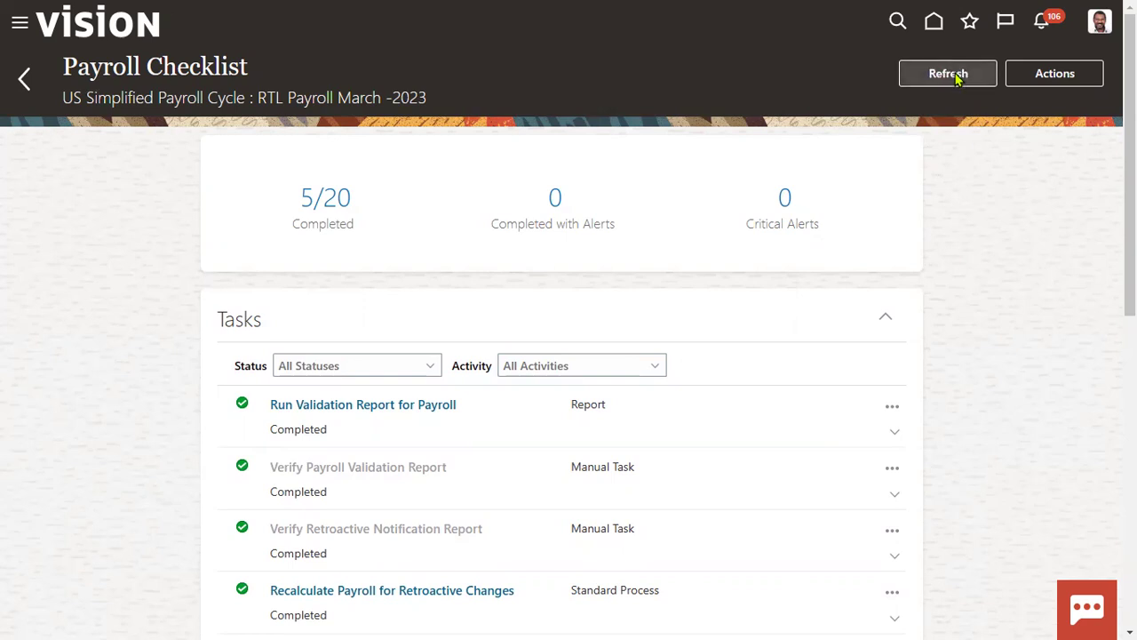
{"action": "left_click", "coordinate": [957, 76]}
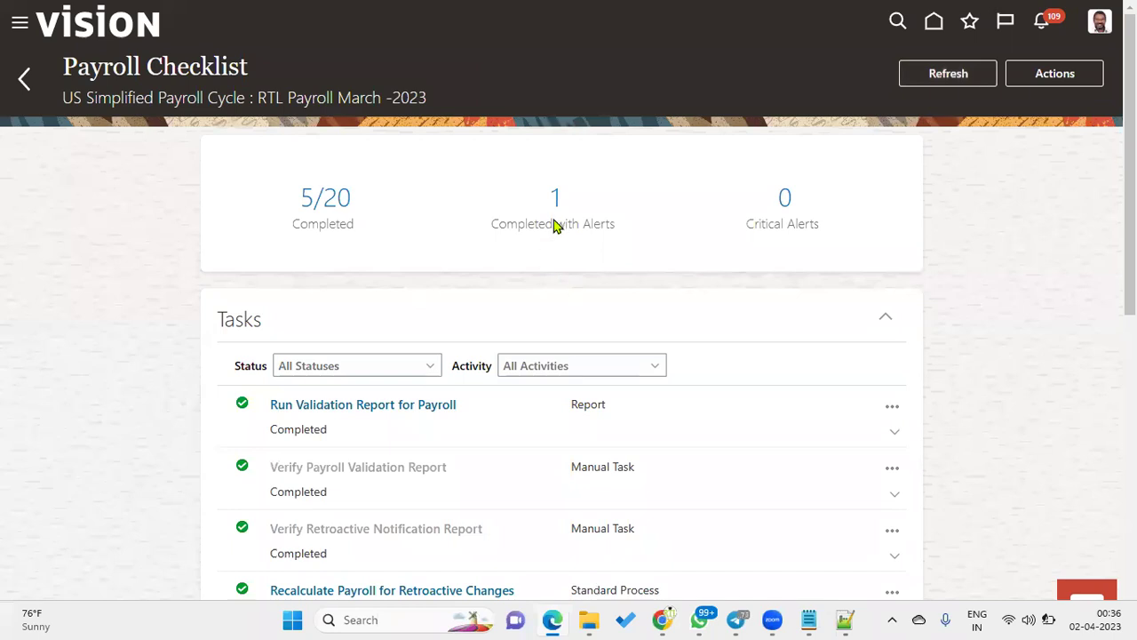
Open the Calculate Payroll task that completed with alerts and review its total and success record counts
{"action": "double_click", "coordinate": [536, 232]}
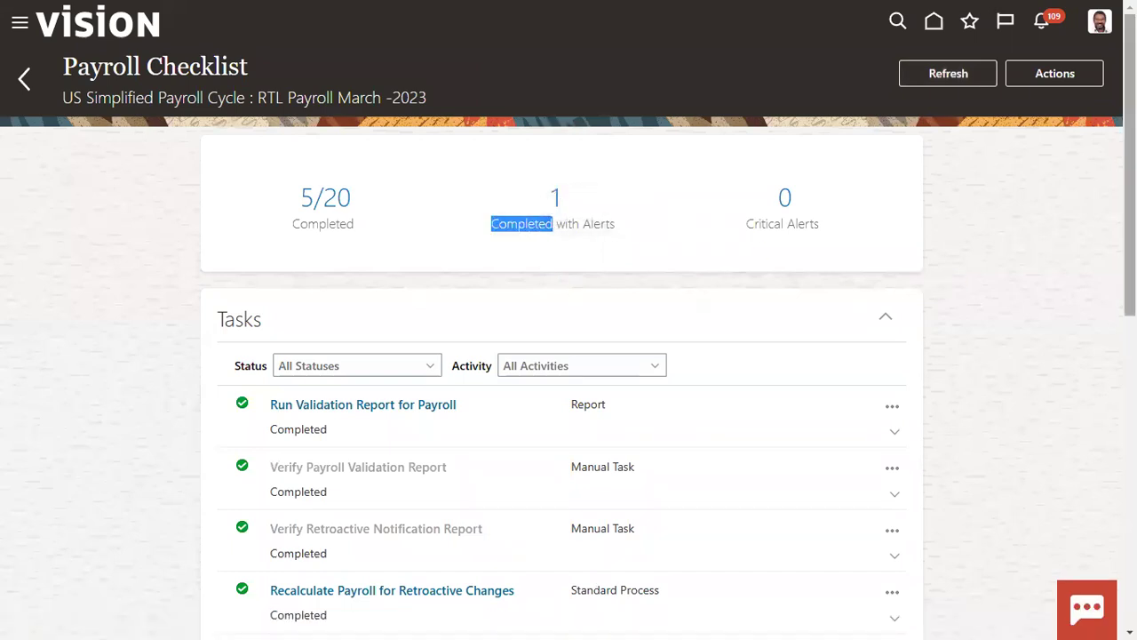
{"action": "scroll", "coordinate": [585, 444], "scroll_direction": "down", "scroll_amount": 4}
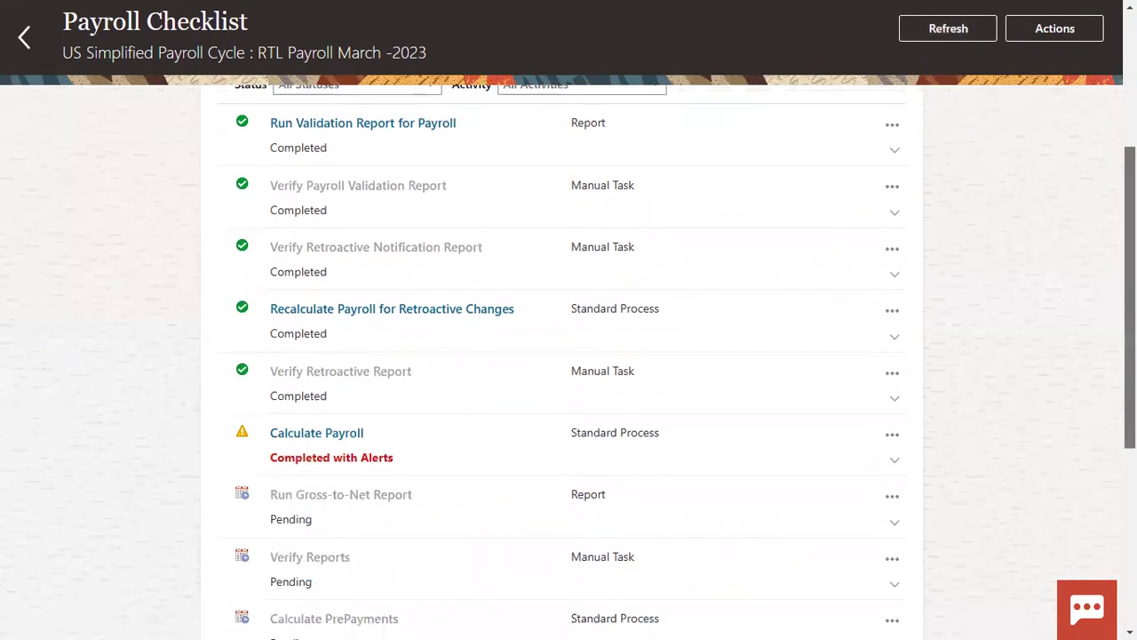
{"action": "left_click", "coordinate": [364, 442]}
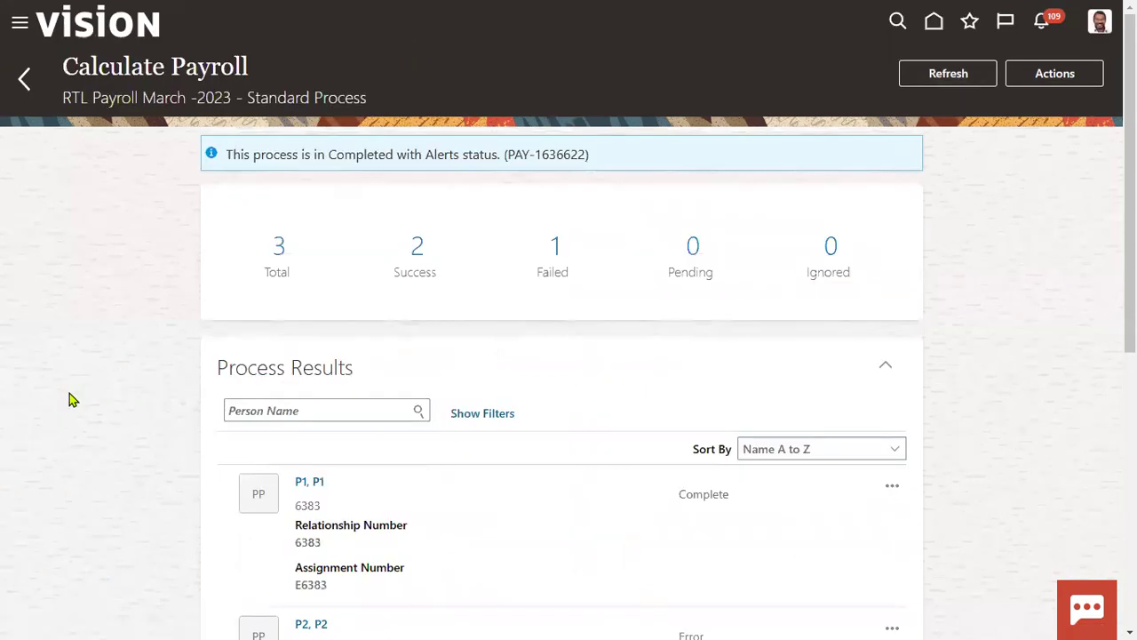
{"action": "double_click", "coordinate": [277, 248]}
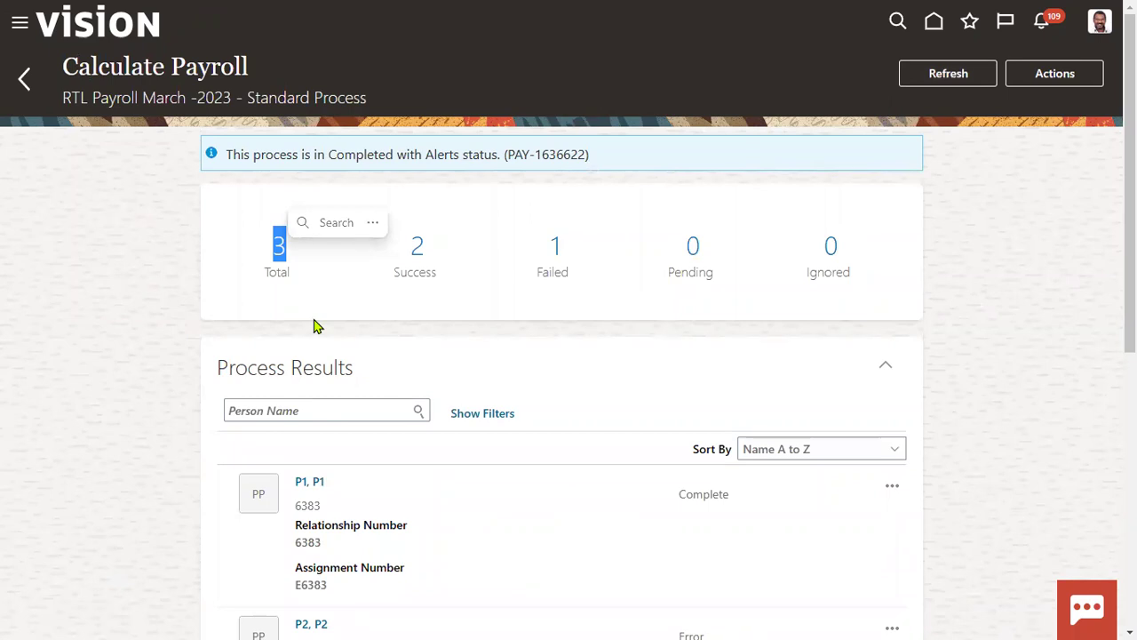
{"action": "double_click", "coordinate": [417, 245]}
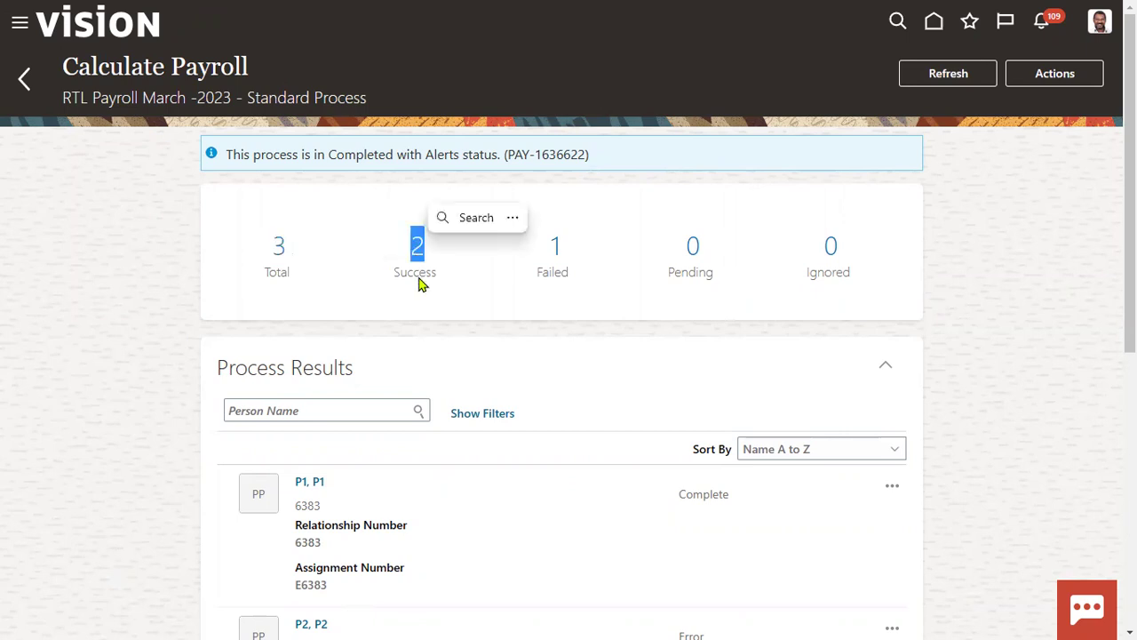
Examine the errors and warnings for the failed Calculate Payroll record and return to the process results
{"action": "left_click", "coordinate": [552, 247]}
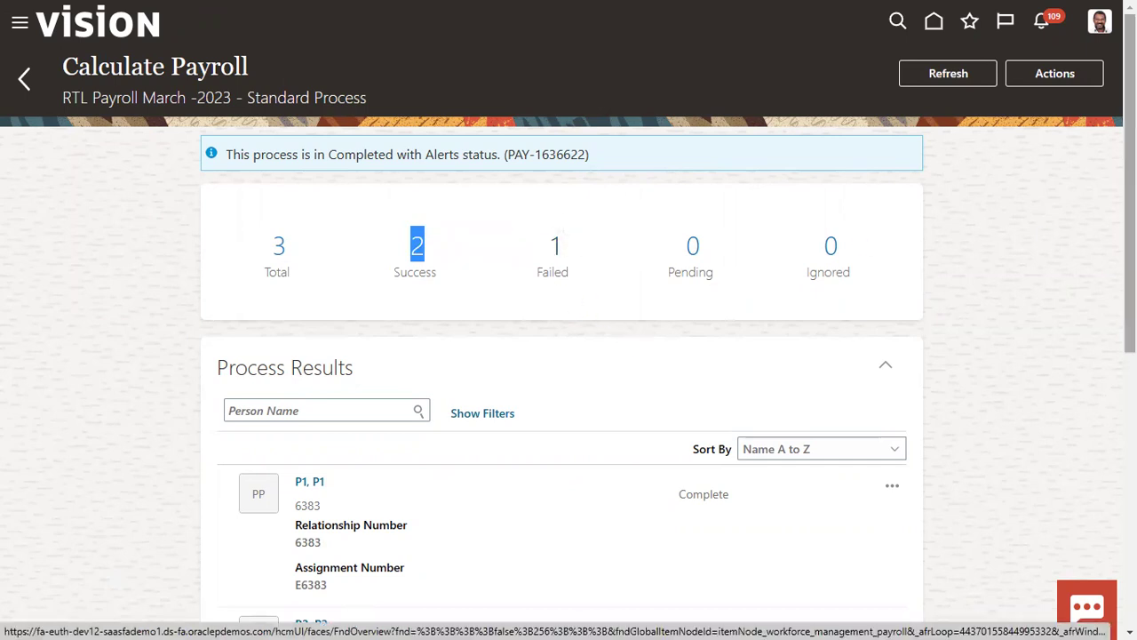
{"action": "scroll", "coordinate": [569, 355], "scroll_direction": "down", "scroll_amount": 2}
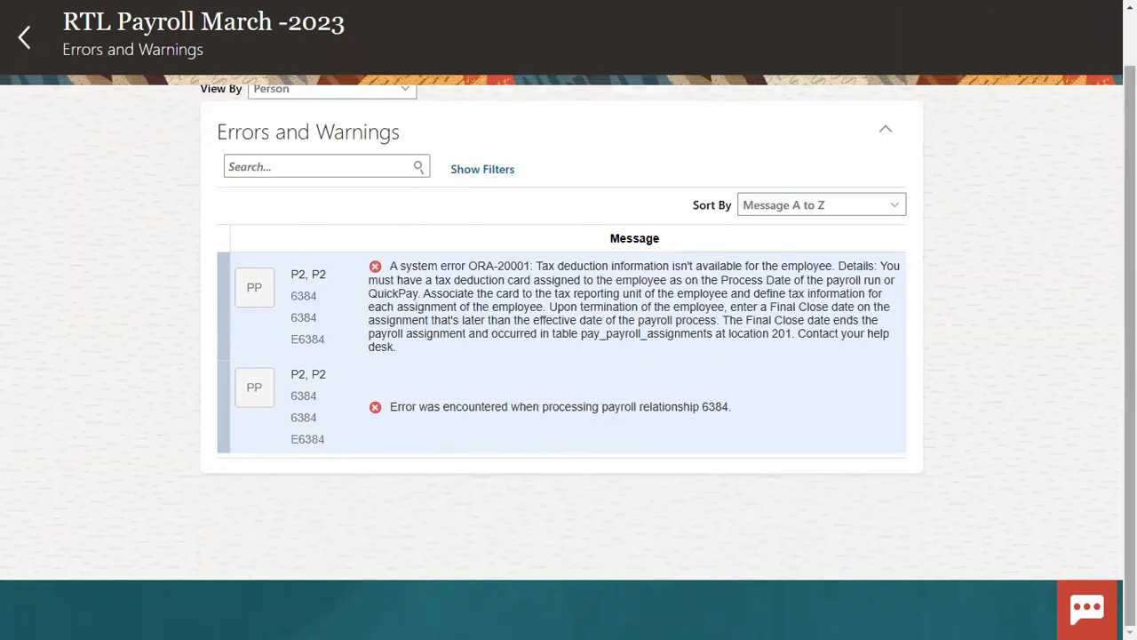
{"action": "scroll", "coordinate": [569, 356], "scroll_direction": "up", "scroll_amount": 1}
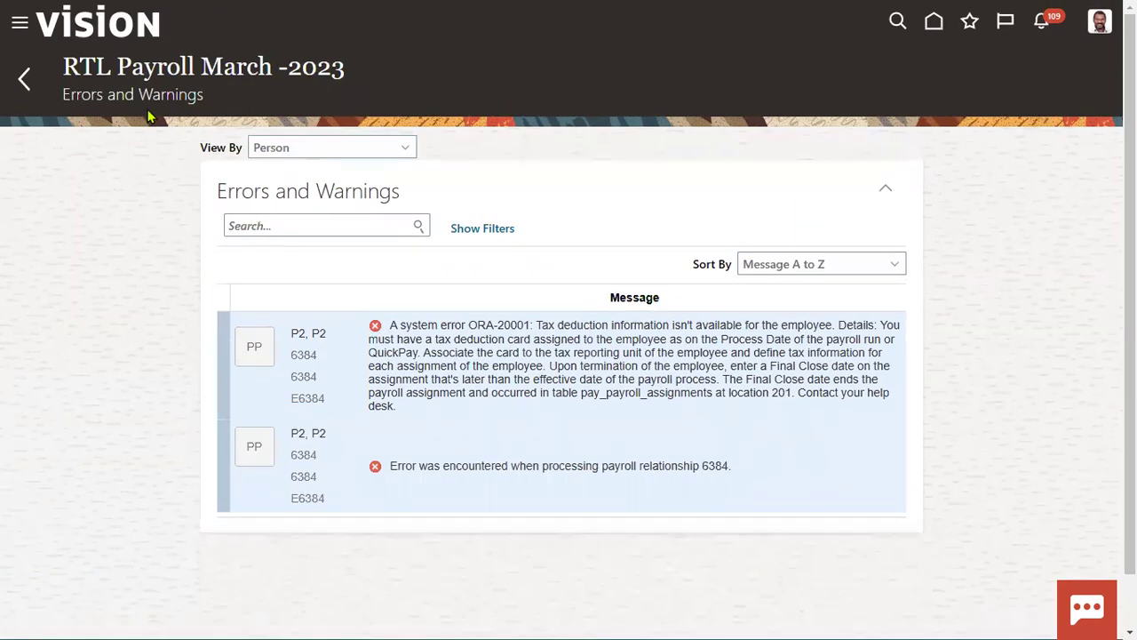
{"action": "left_click", "coordinate": [24, 79]}
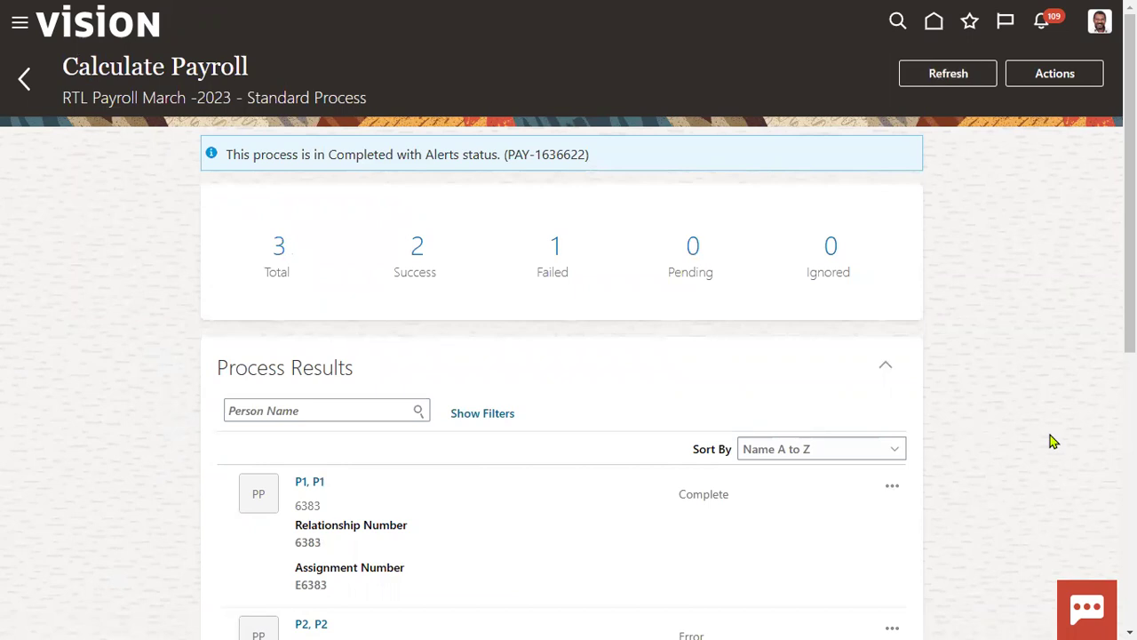
Review the result details and messages of the employee in Error status, and return to the payroll checklist
{"action": "scroll", "coordinate": [1050, 441], "scroll_direction": "down", "scroll_amount": 3}
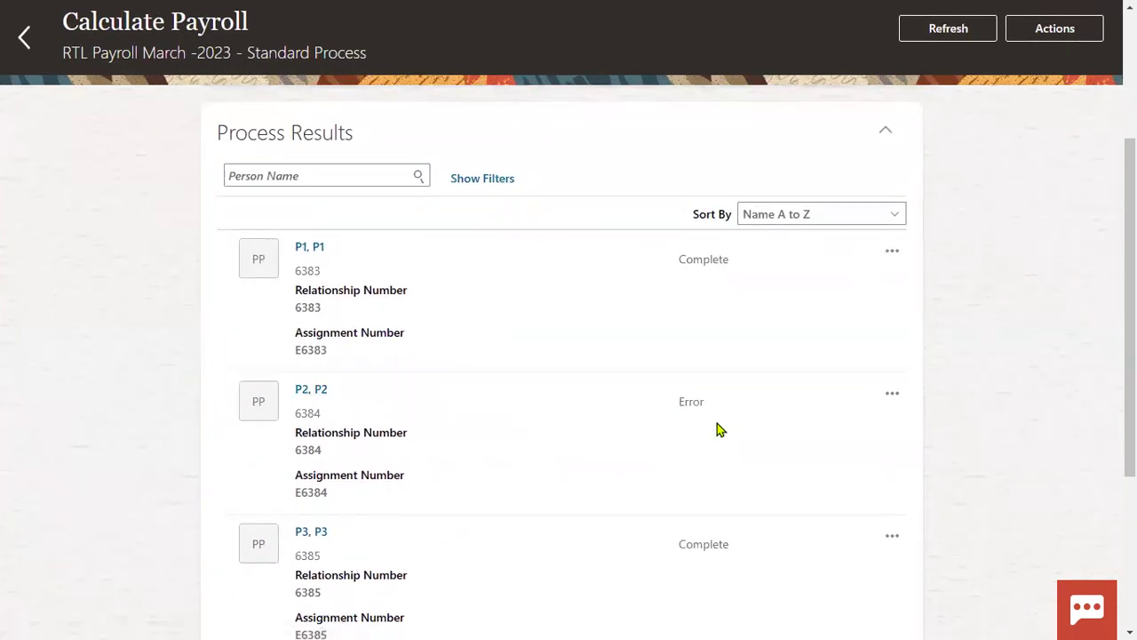
{"action": "double_click", "coordinate": [691, 402]}
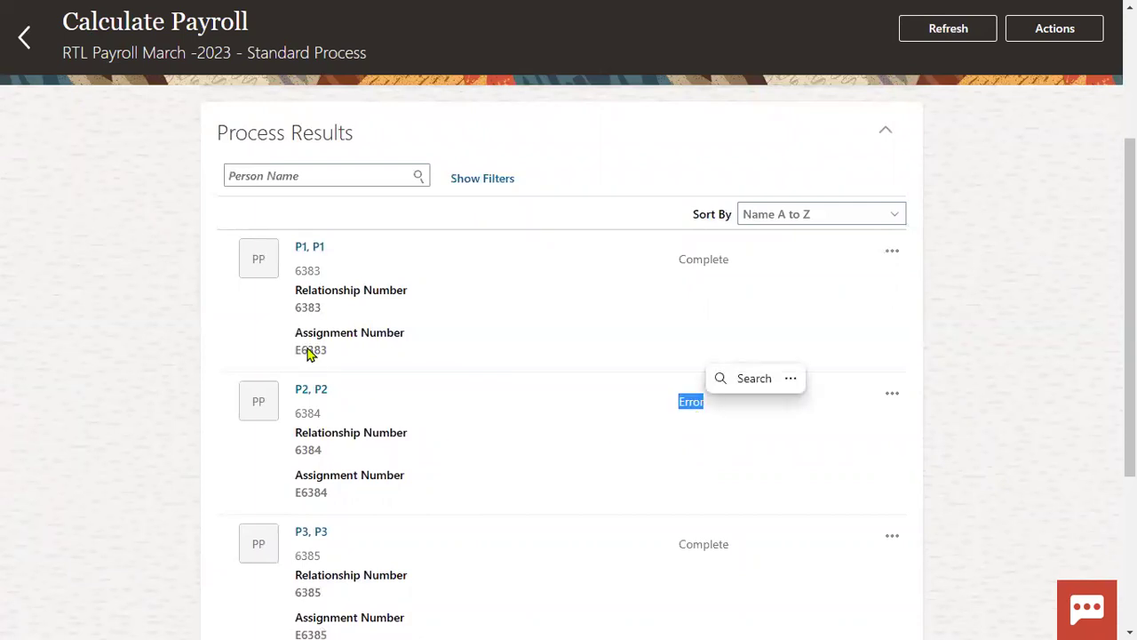
{"action": "left_click", "coordinate": [318, 400]}
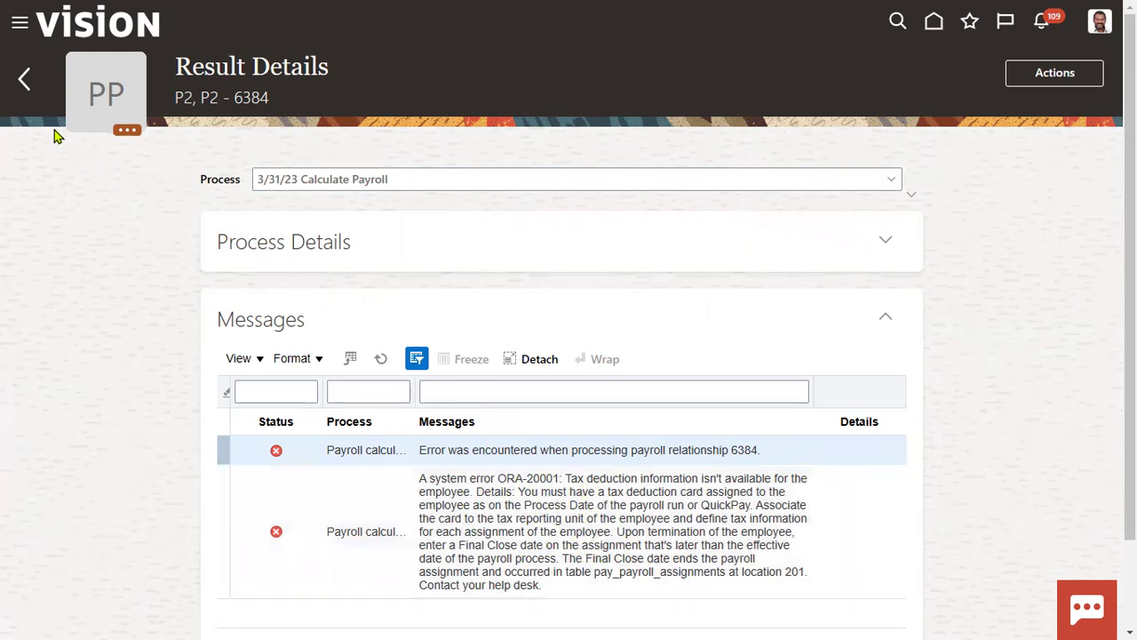
{"action": "left_click", "coordinate": [24, 80]}
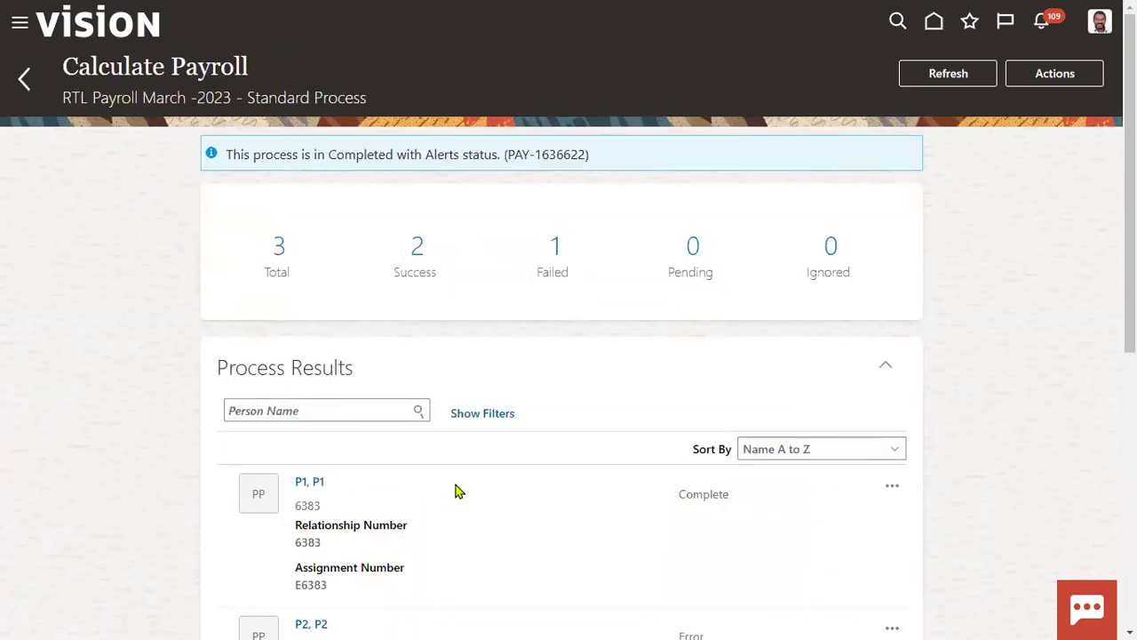
{"action": "scroll", "coordinate": [455, 490], "scroll_direction": "down", "scroll_amount": 3}
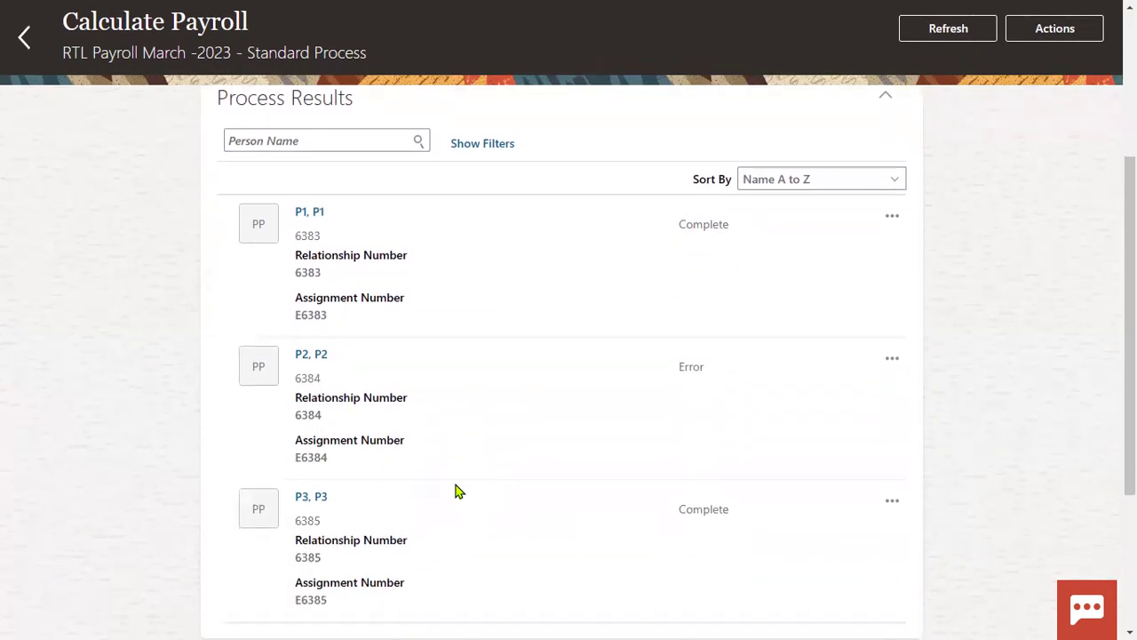
{"action": "left_click", "coordinate": [25, 45]}
{"action": "scroll", "coordinate": [175, 499], "scroll_direction": "down", "scroll_amount": 3}
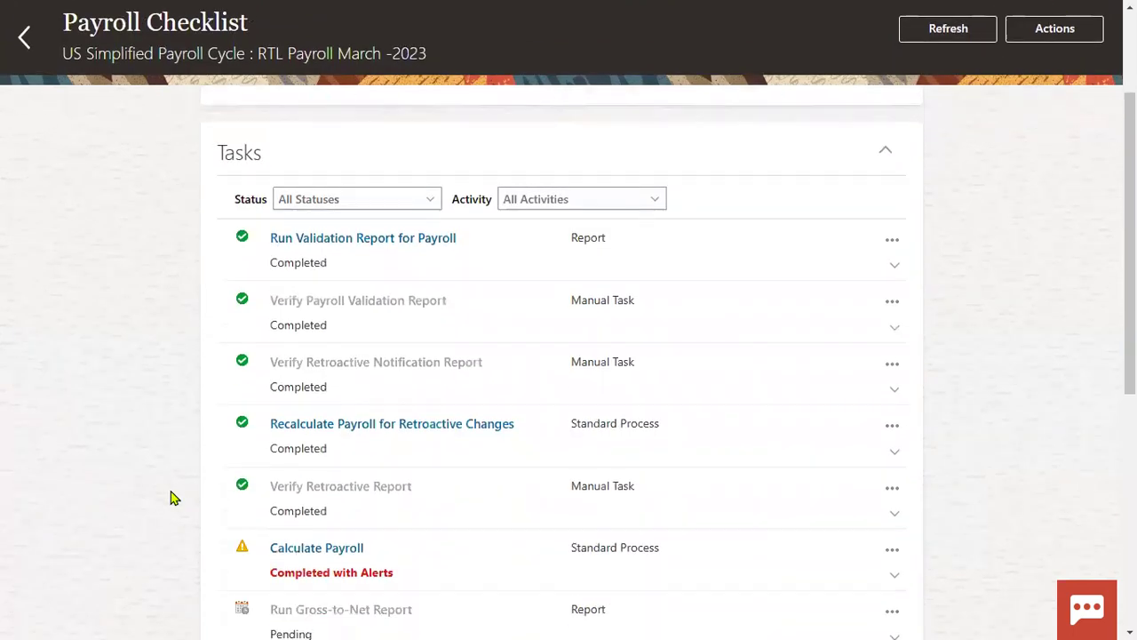
Submit the Roll Back Errors action for the Calculate Payroll task and accept the warning
{"action": "left_click", "coordinate": [891, 429]}
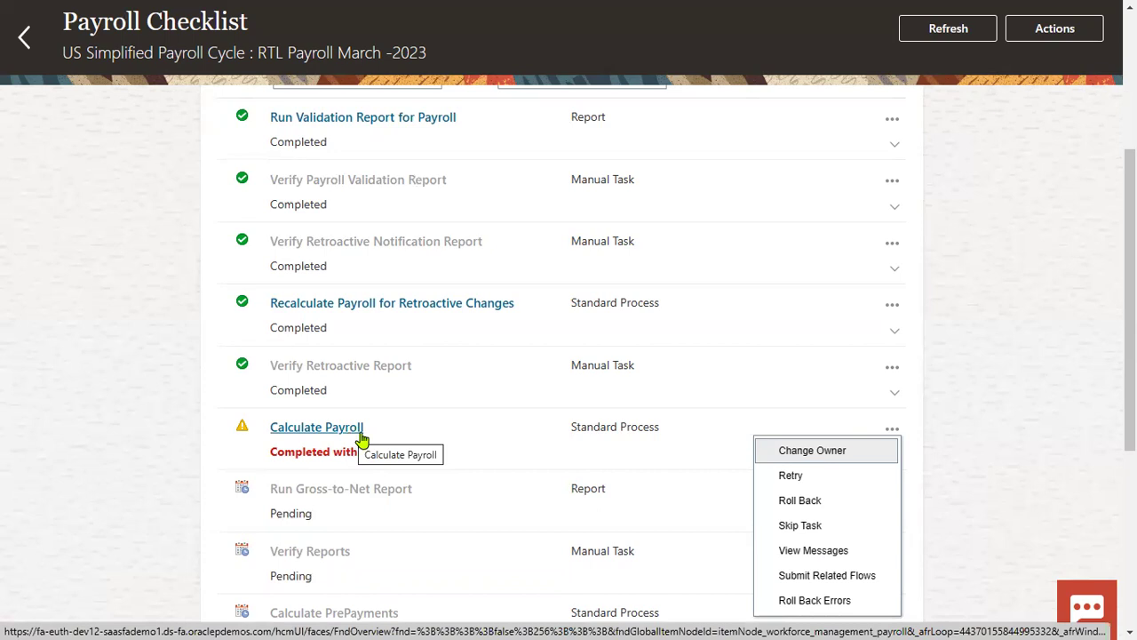
{"action": "left_click", "coordinate": [176, 447]}
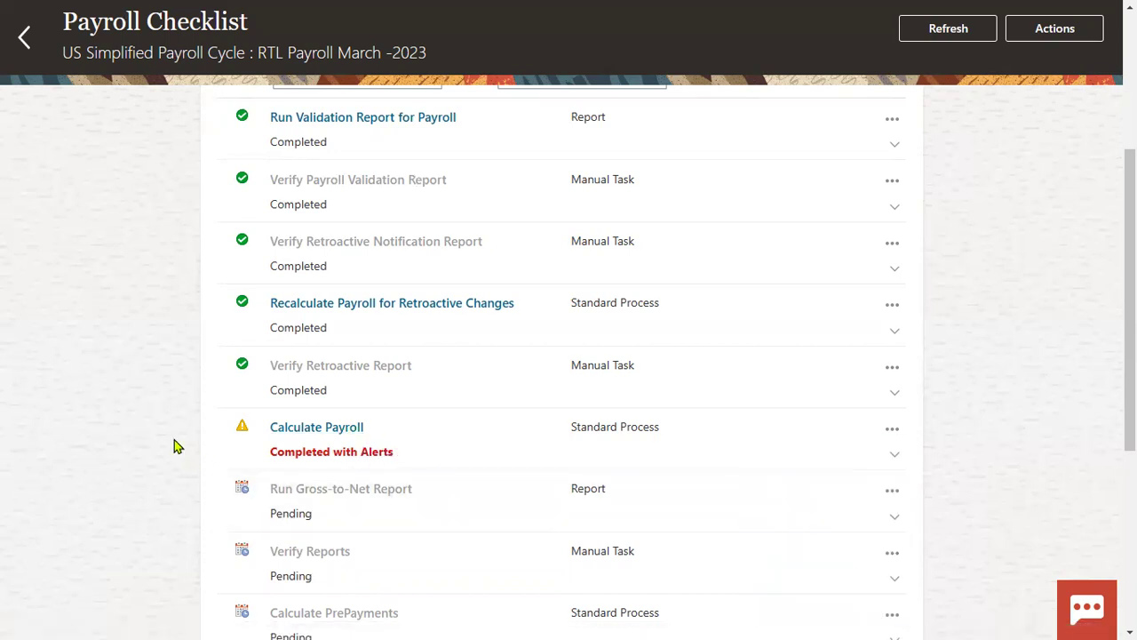
{"action": "triple_click", "coordinate": [622, 439]}
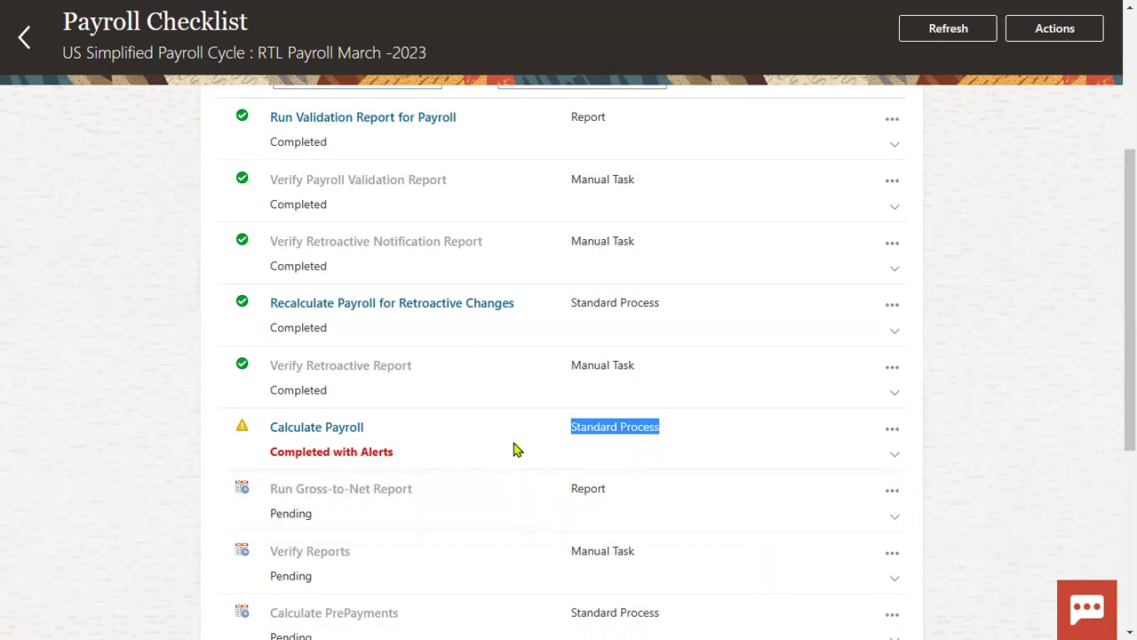
{"action": "left_click", "coordinate": [892, 430]}
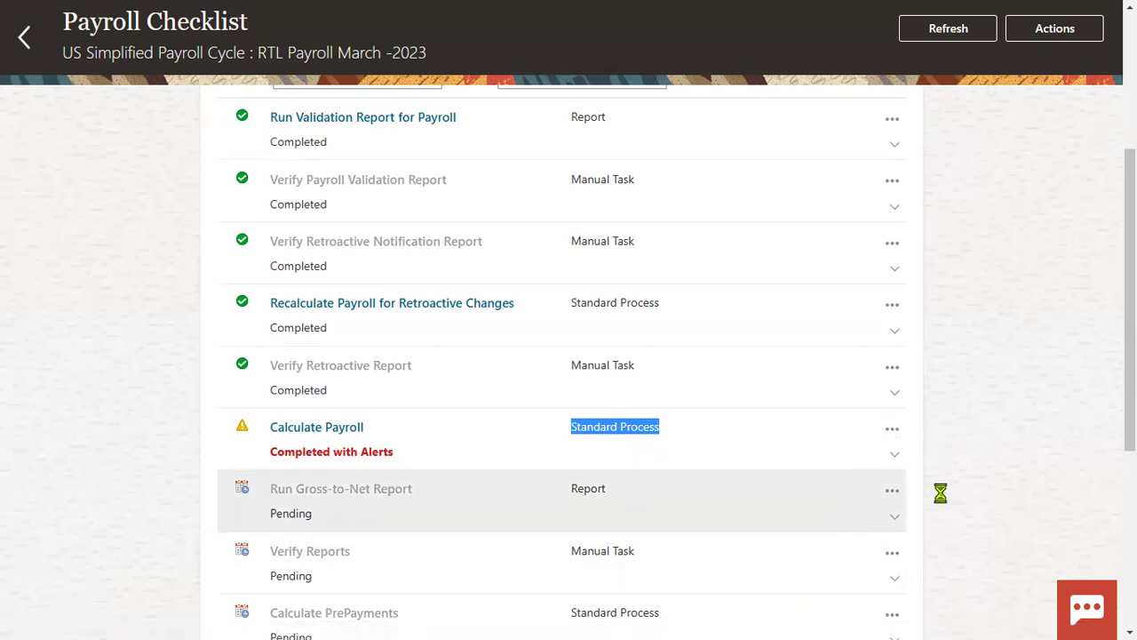
{"action": "left_click", "coordinate": [826, 601]}
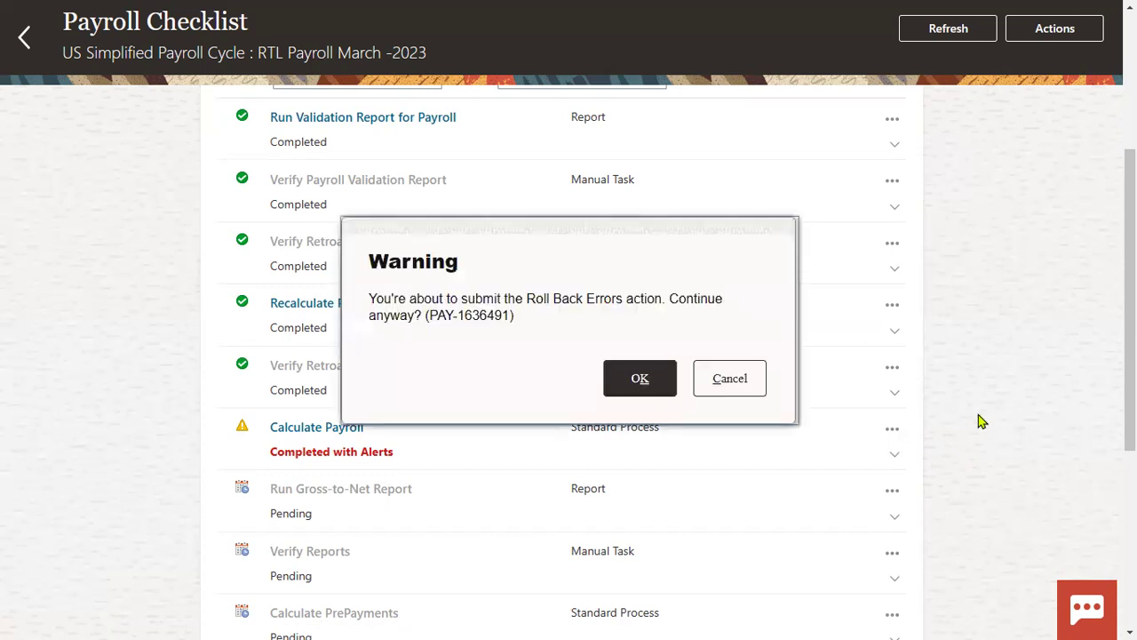
{"action": "left_click", "coordinate": [639, 380]}
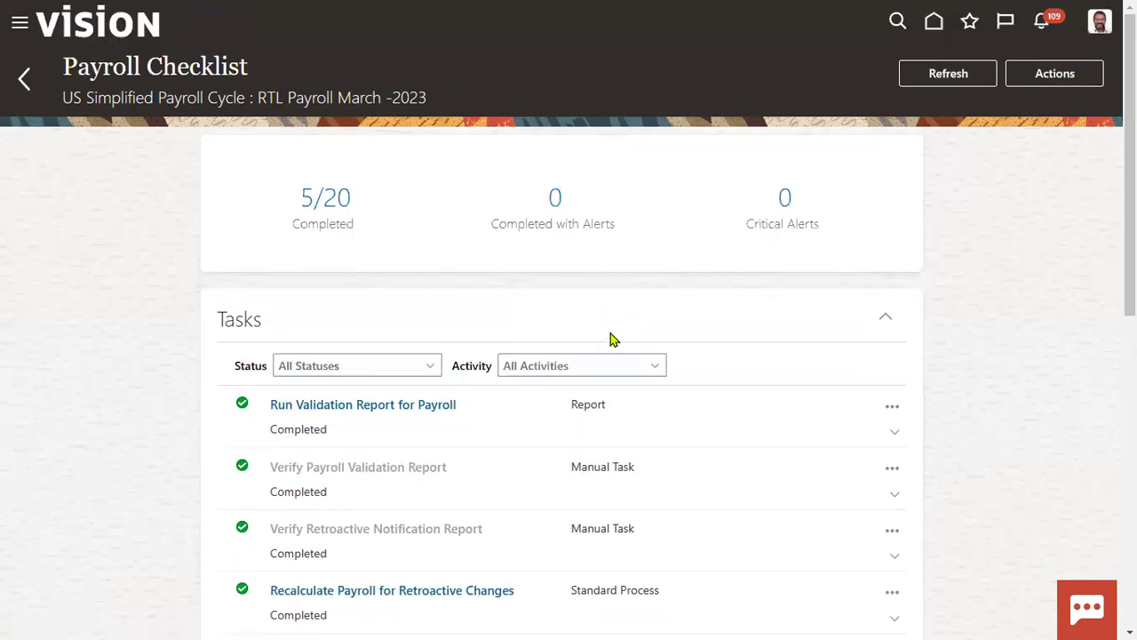
Refresh the checklist until the Calculate Payroll and Run Gross-to-Net Report tasks are completed, and check their statuses
{"action": "scroll", "coordinate": [611, 334], "scroll_direction": "down", "scroll_amount": 3}
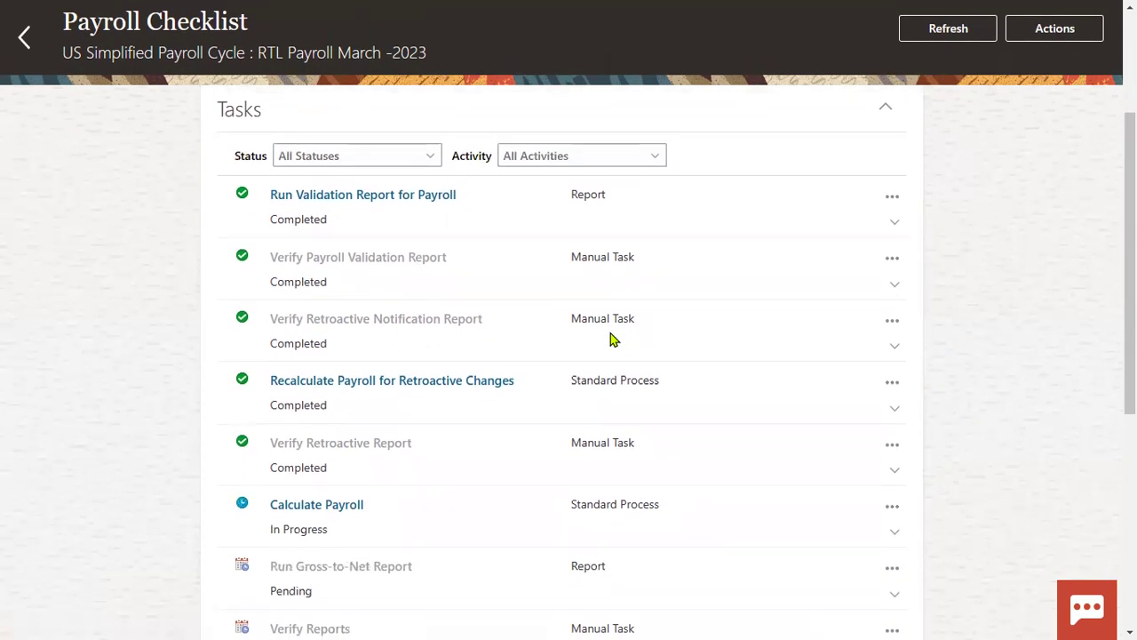
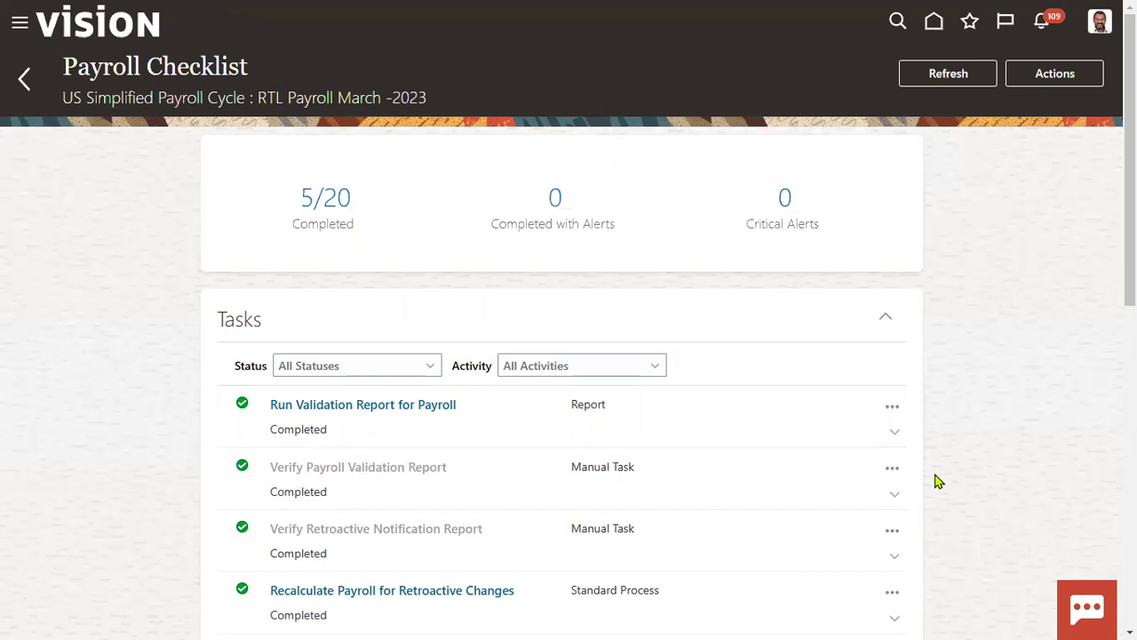
{"action": "left_click", "coordinate": [949, 75]}
{"action": "scroll", "coordinate": [1015, 363], "scroll_direction": "down", "scroll_amount": 5}
{"action": "left_click", "coordinate": [957, 78]}
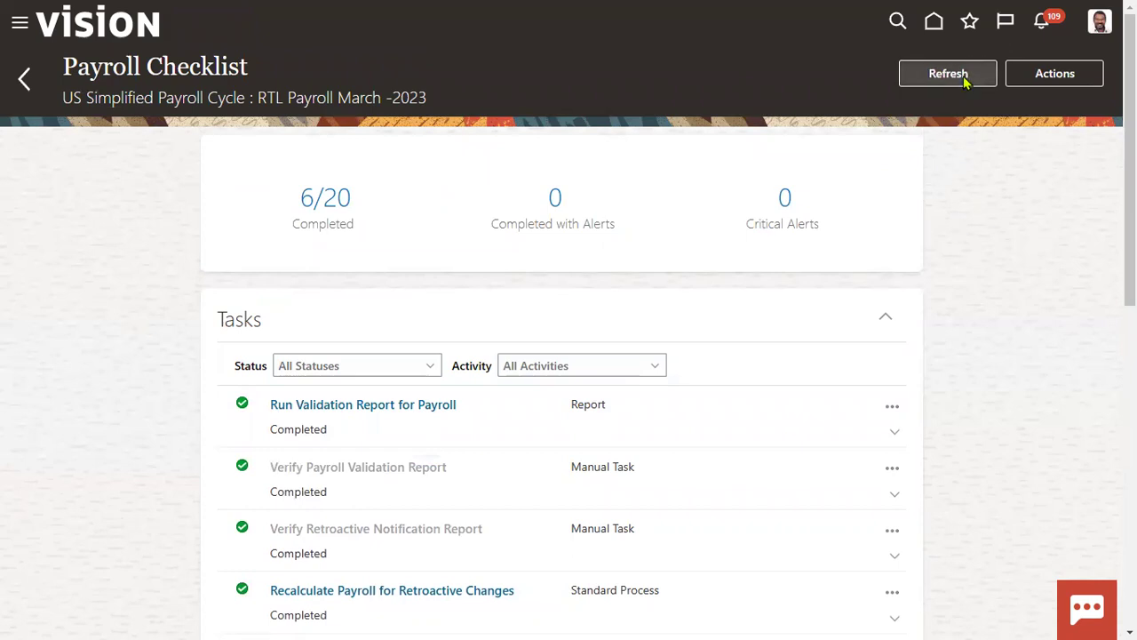
{"action": "left_click", "coordinate": [964, 79]}
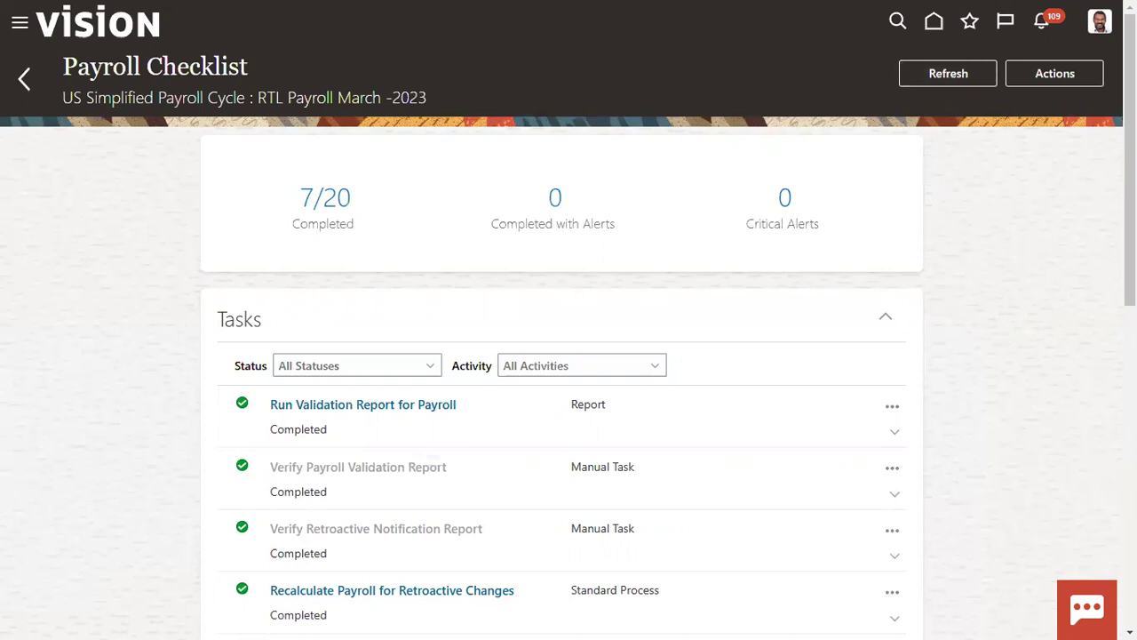
{"action": "scroll", "coordinate": [900, 258], "scroll_direction": "down", "scroll_amount": 3}
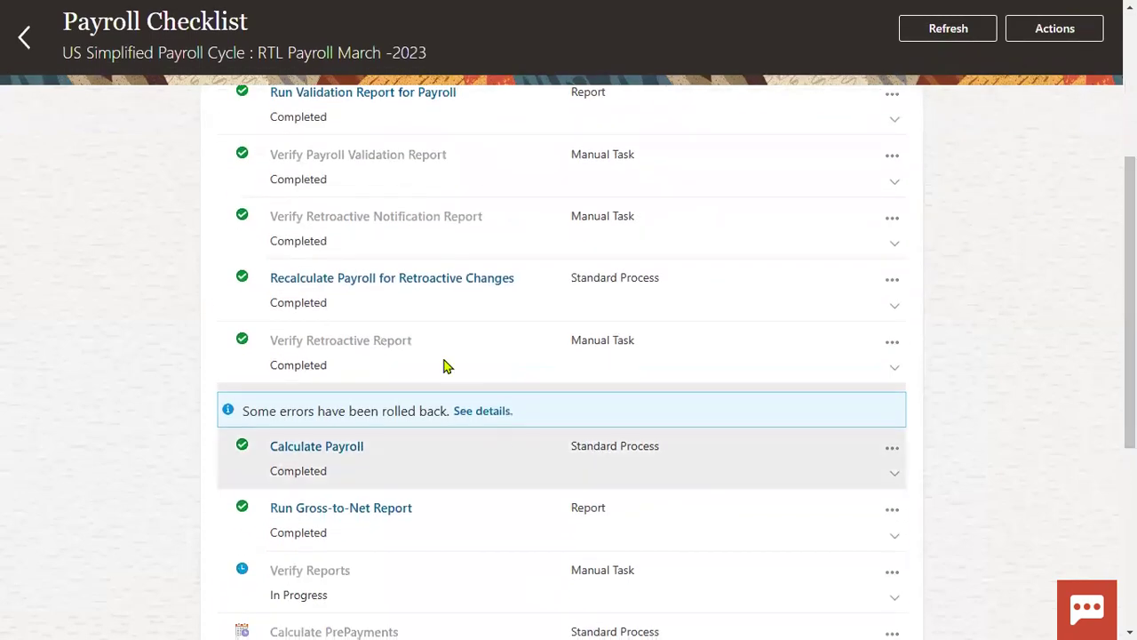